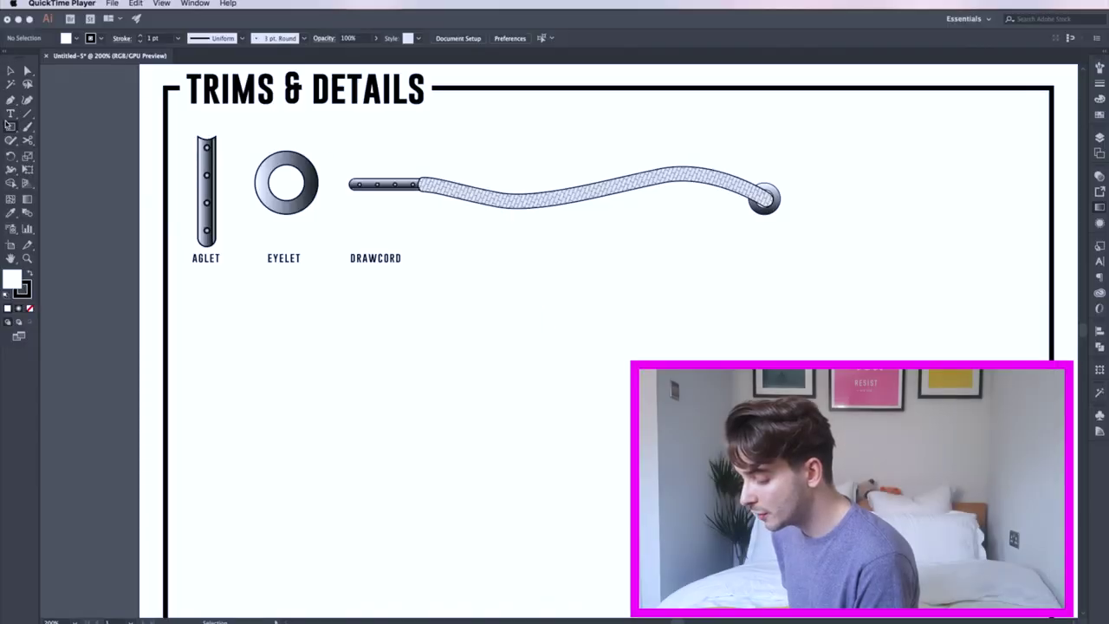
- Draw a circle about 47 mm in diameter in the empty area below the eyelet
key(super+F9)
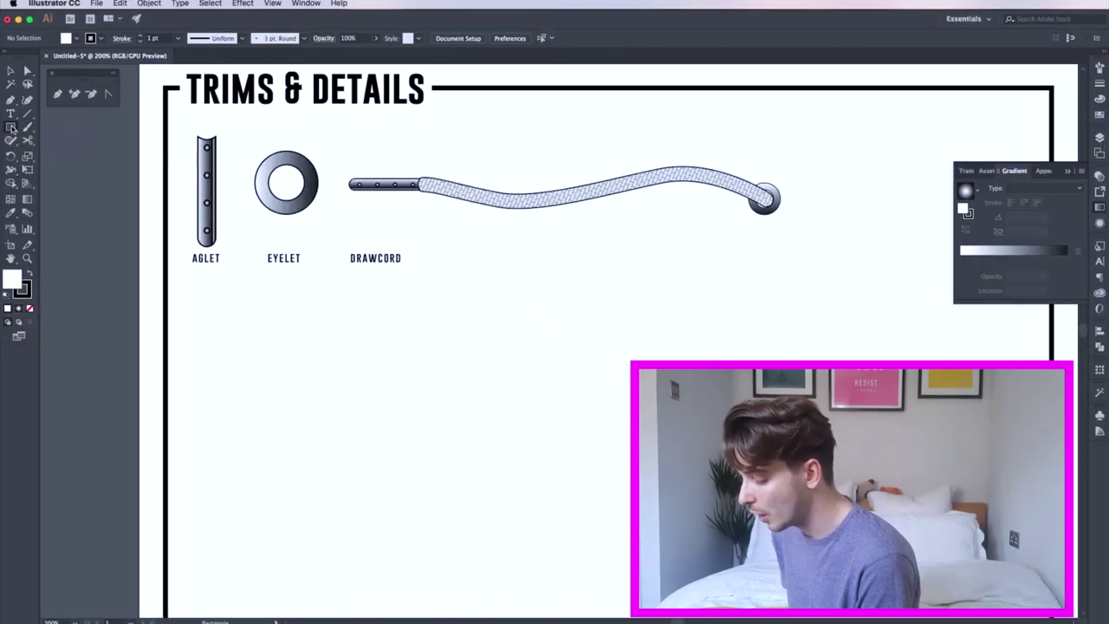
click(12, 127)
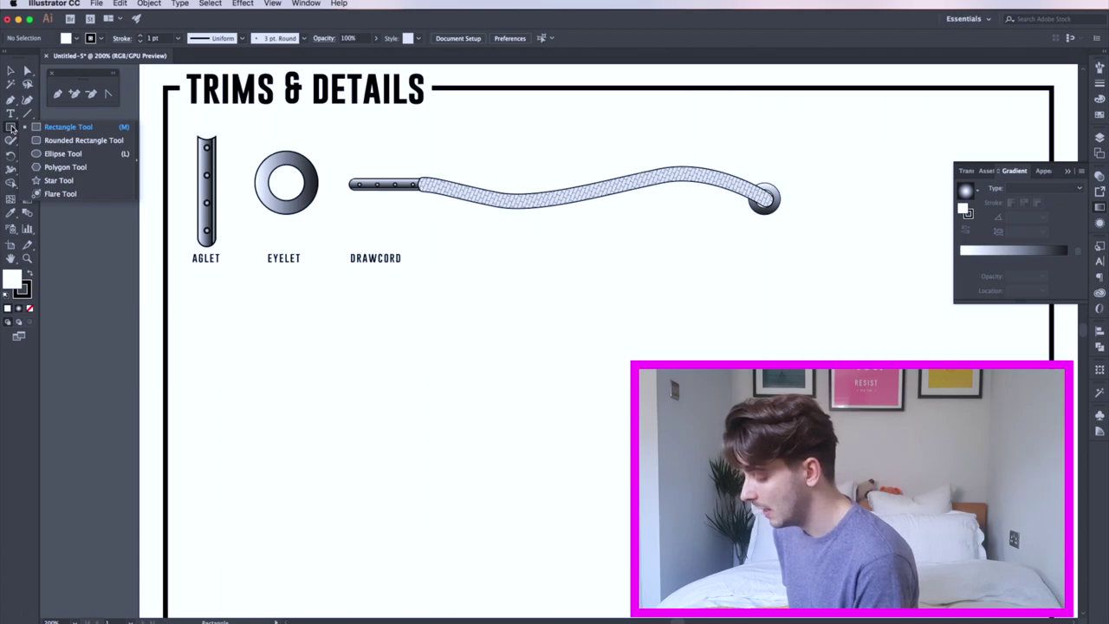
click(54, 154)
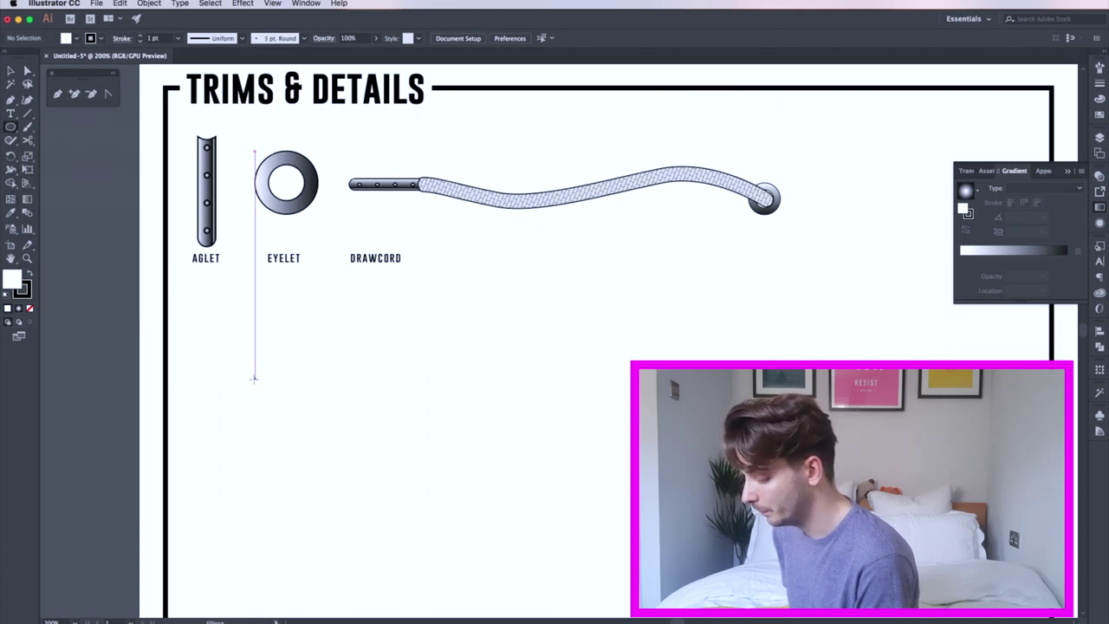
drag(255, 369, 403, 514)
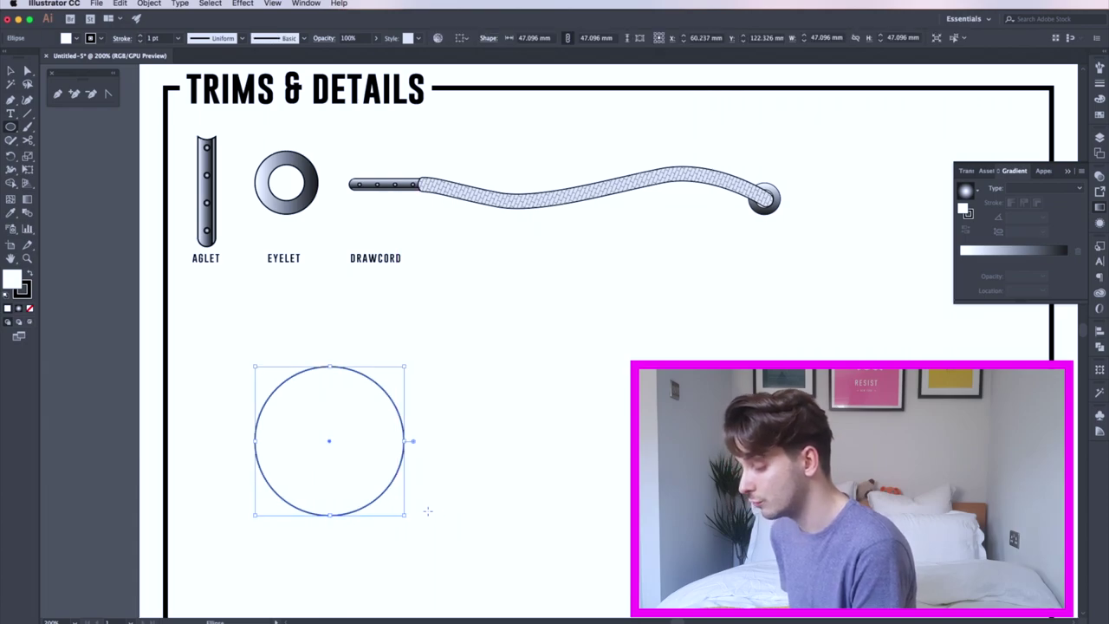
click(9, 73)
click(113, 250)
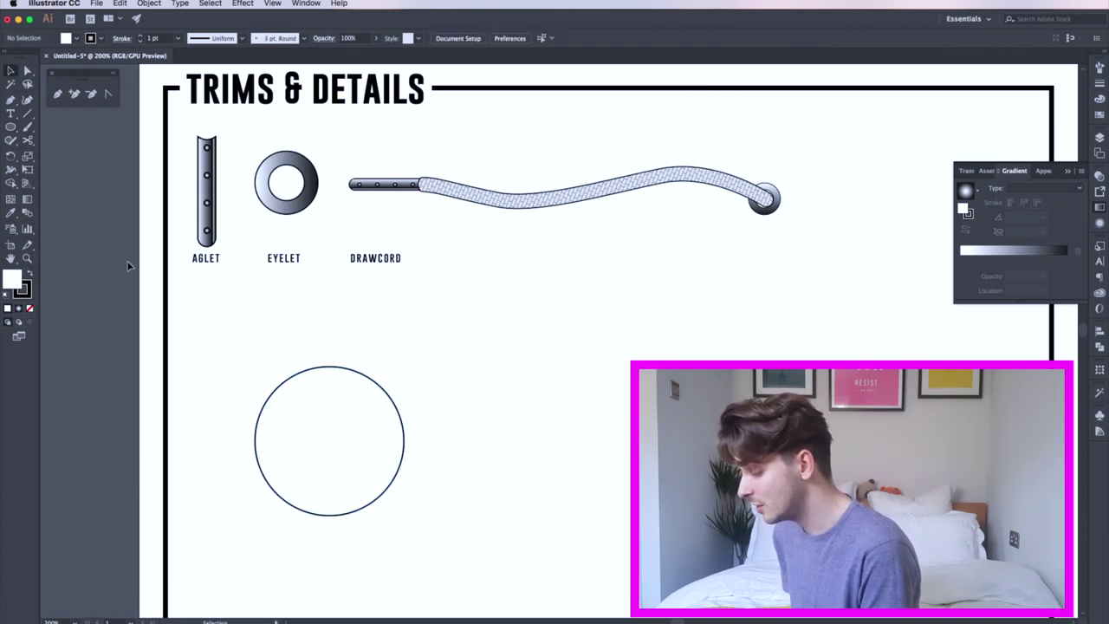
- Duplicate the circle in place and shrink the copy to about 22 mm in diameter around the centre
click(399, 431)
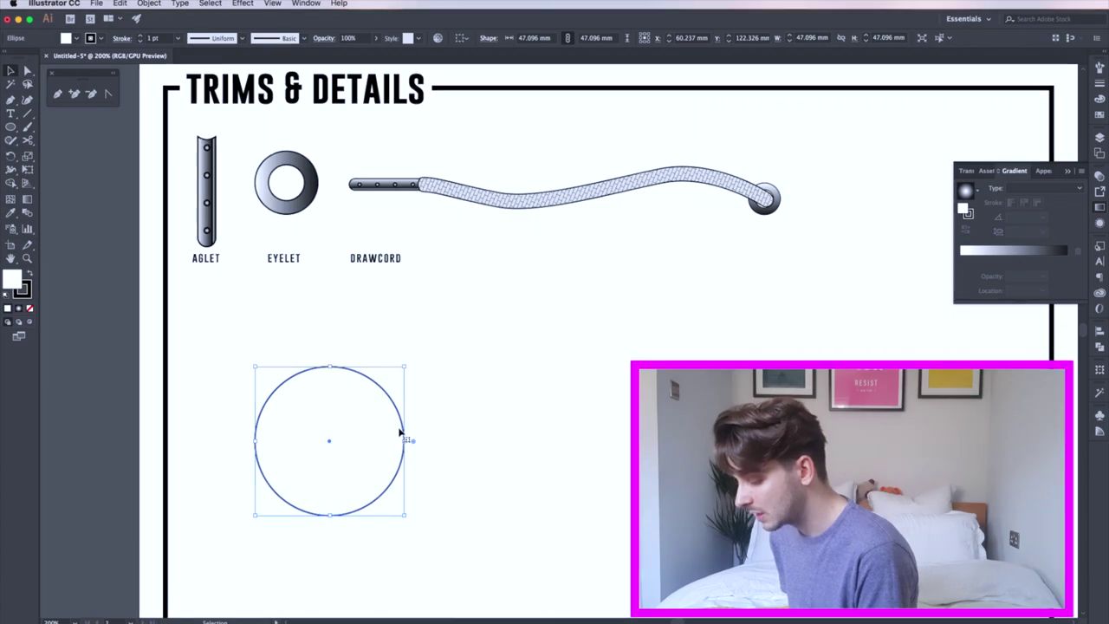
key(super+c)
key(super+f)
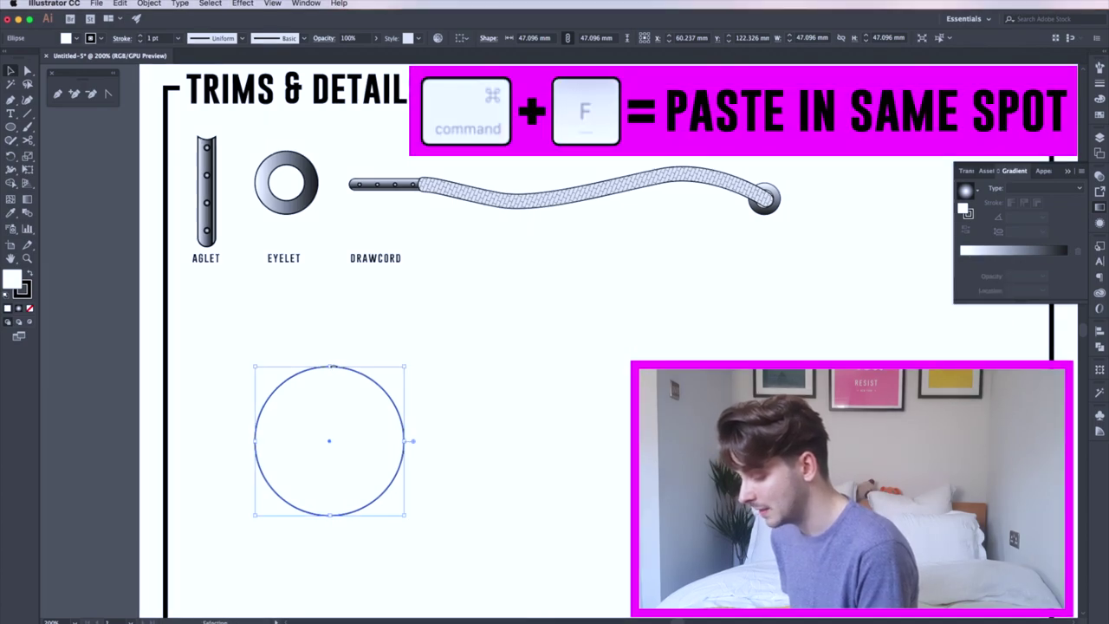
drag(330, 367, 351, 415)
- Duplicate the outer circle in place and scale the copy to about 44.4 mm, just inside the original
click(389, 411)
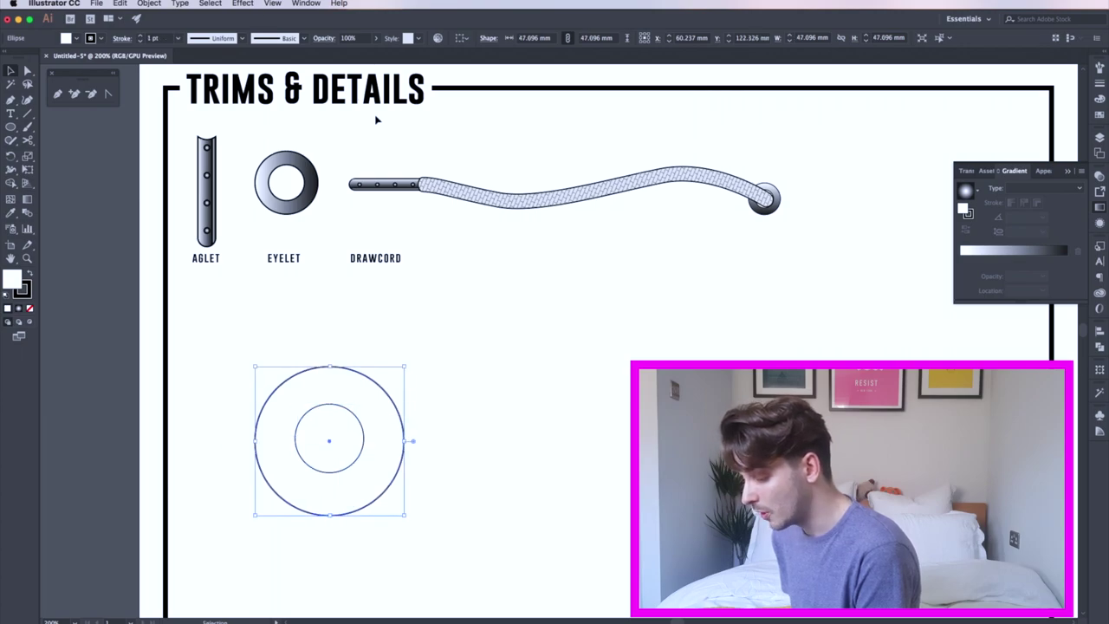
key(super+c)
key(super+f)
drag(329, 368, 329, 373)
drag(330, 514, 330, 511)
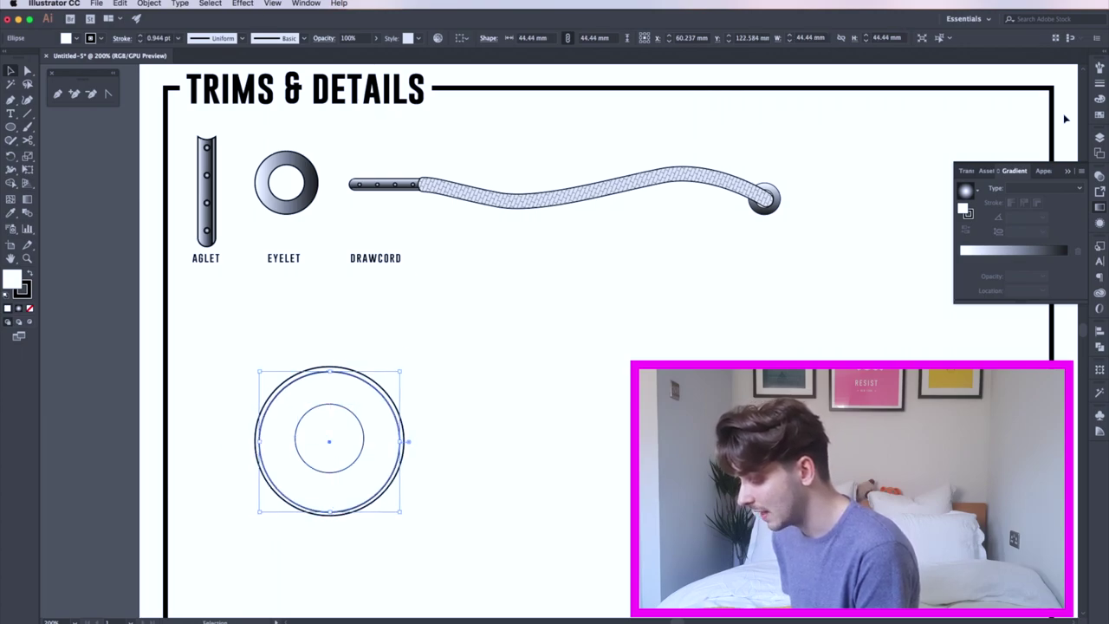
- Set the stroke weight of the 44.4 mm circle to 7 pt
click(1100, 83)
click(1041, 80)
click(1053, 239)
click(1041, 80)
click(1059, 226)
click(1041, 79)
click(1061, 203)
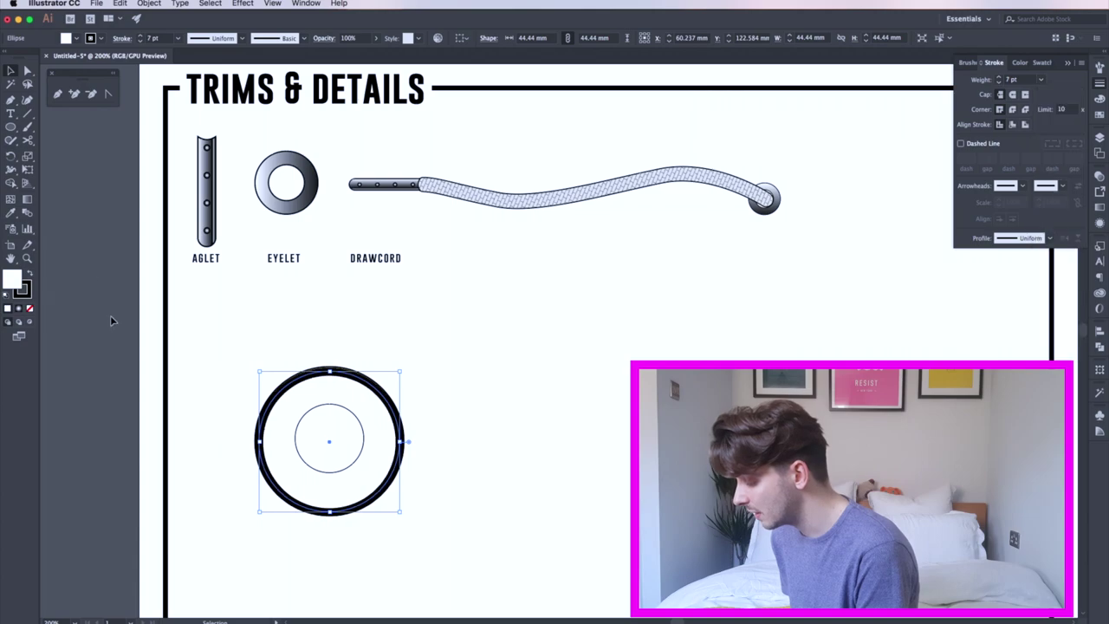
- Convert the thick outer circle's stroke to a filled shape with Outline Stroke and deselect it
click(158, 5)
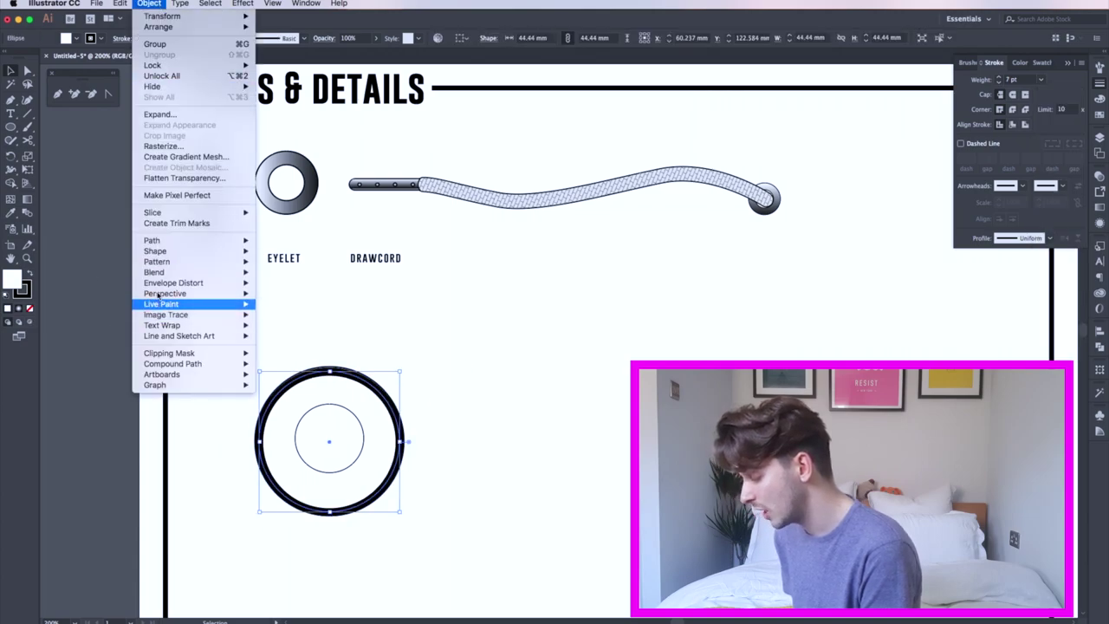
mouse_move(158, 244)
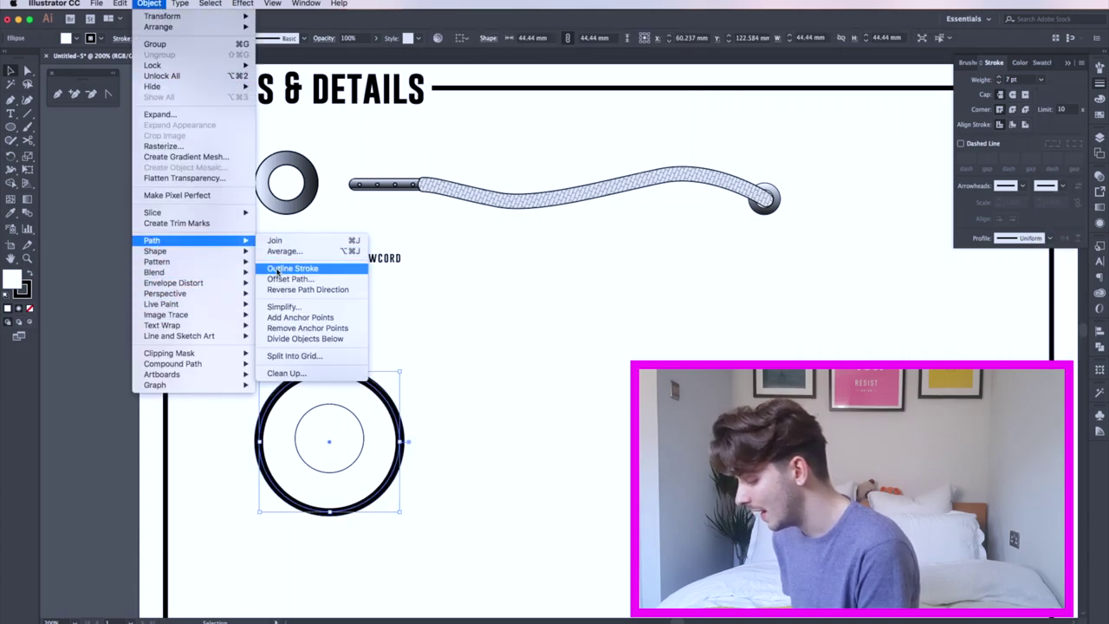
click(292, 268)
click(401, 355)
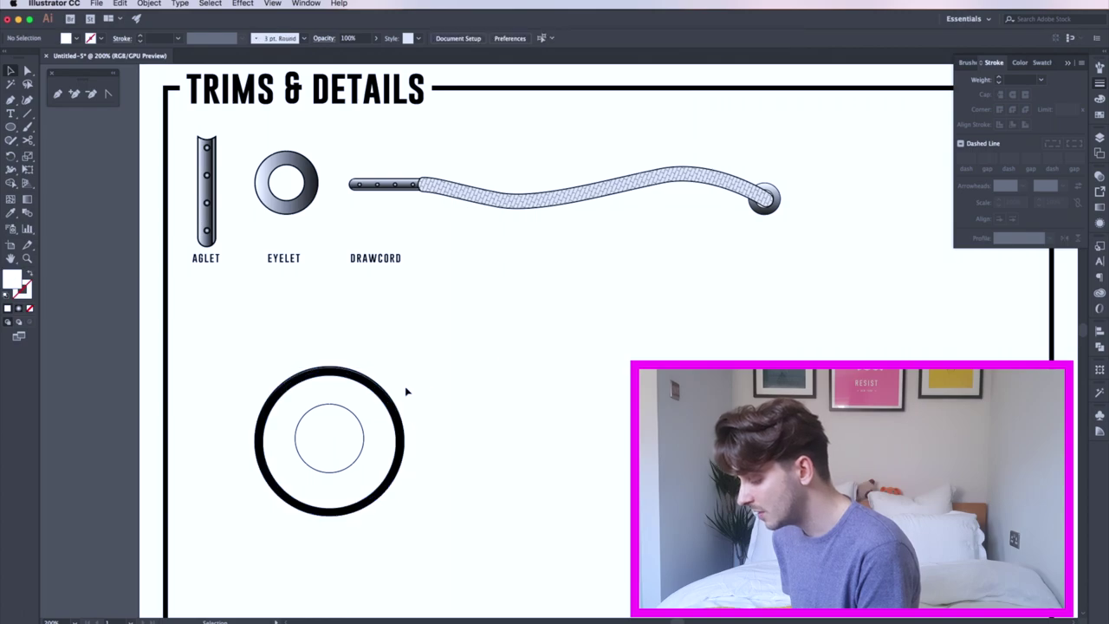
- Give the small inner circle an 8 pt stroke and convert it to a shape with Outline Stroke
click(354, 416)
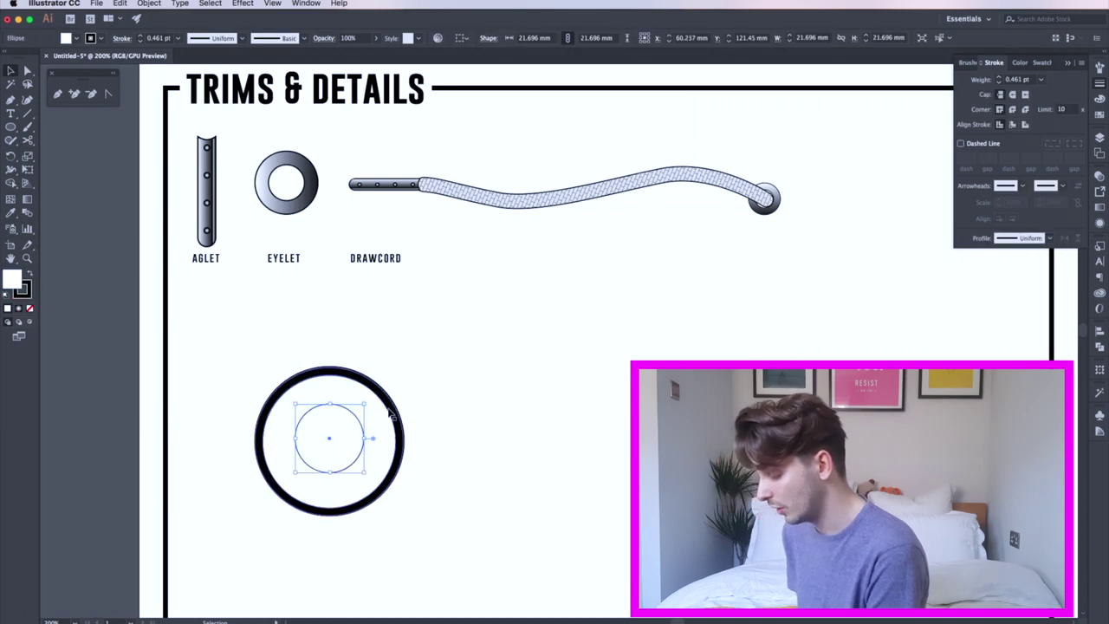
click(1041, 79)
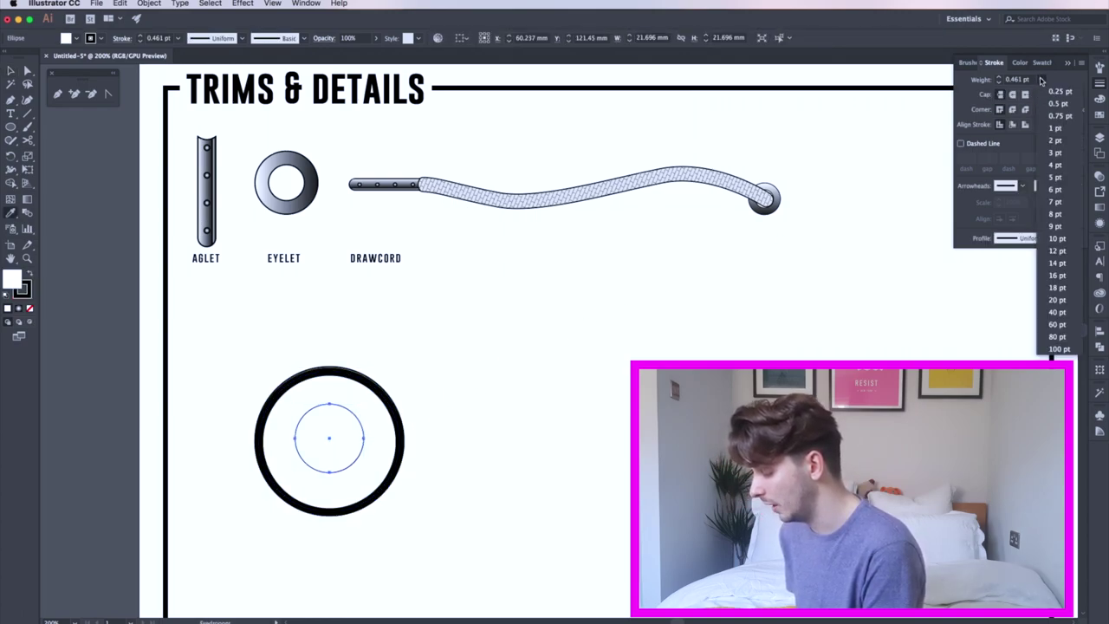
click(1050, 214)
click(149, 3)
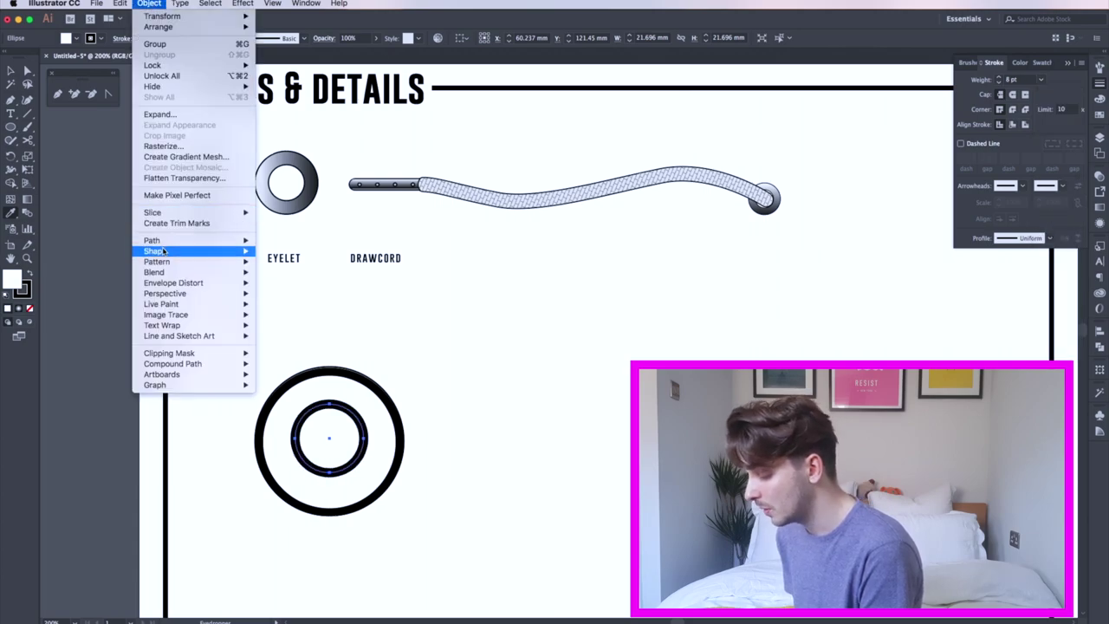
mouse_move(190, 240)
click(292, 268)
click(215, 332)
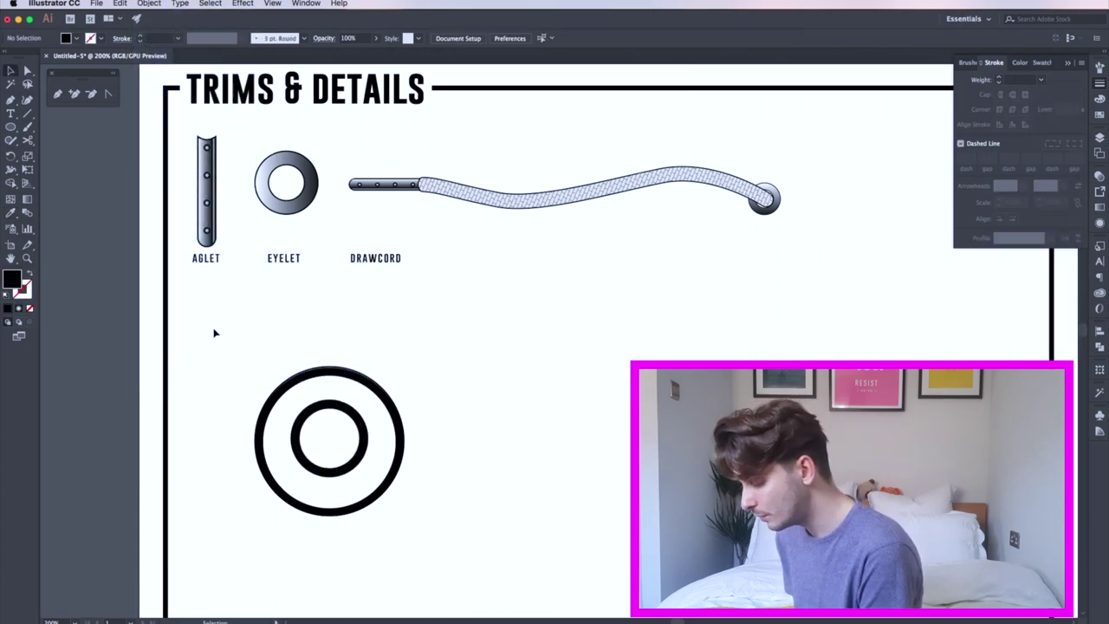
- Select all the ring shapes and align their vertical centres
drag(443, 517, 443, 531)
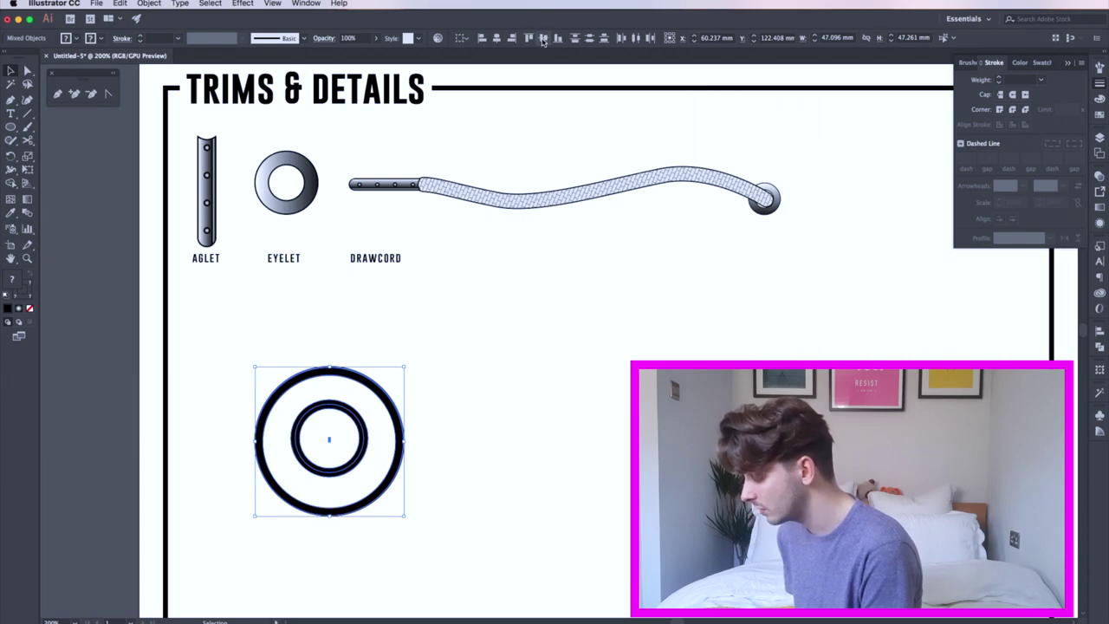
click(543, 40)
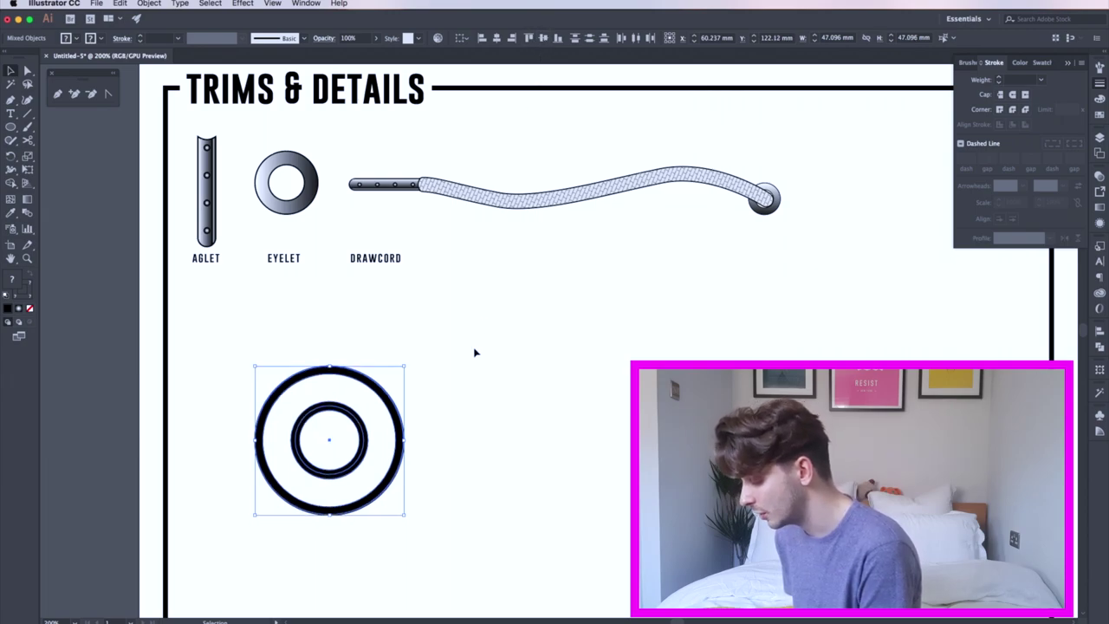
click(208, 332)
- Draw a circle about 27.4 mm in diameter around the inner ring, with no fill and a black stroke
key(l)
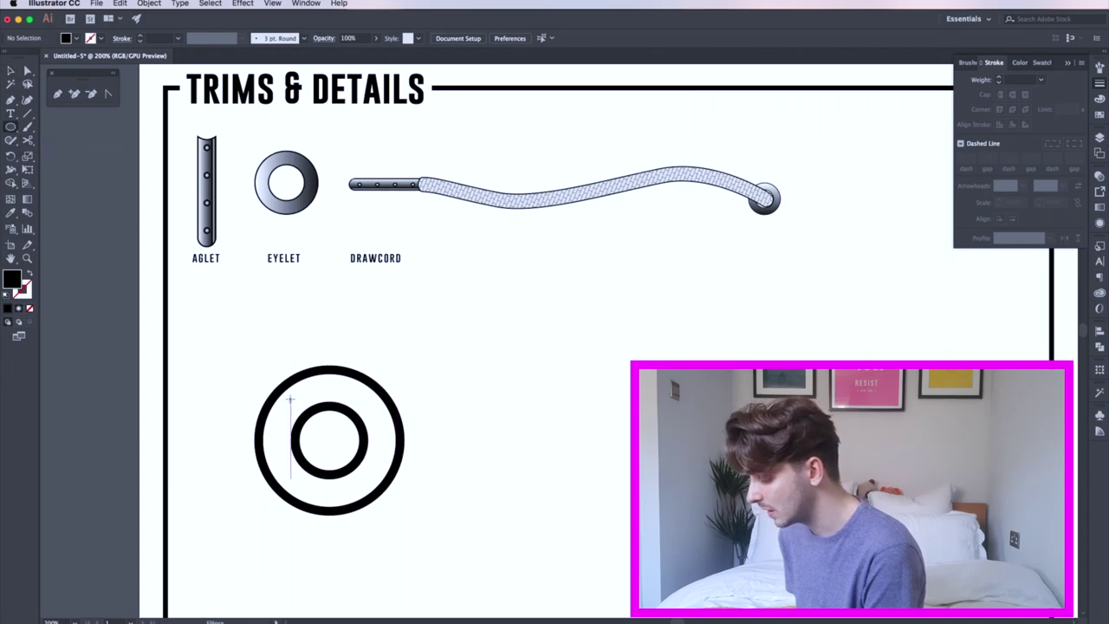
mouse_move(290, 400)
mouse_down()
mouse_move(395, 475)
mouse_move(373, 482)
mouse_up()
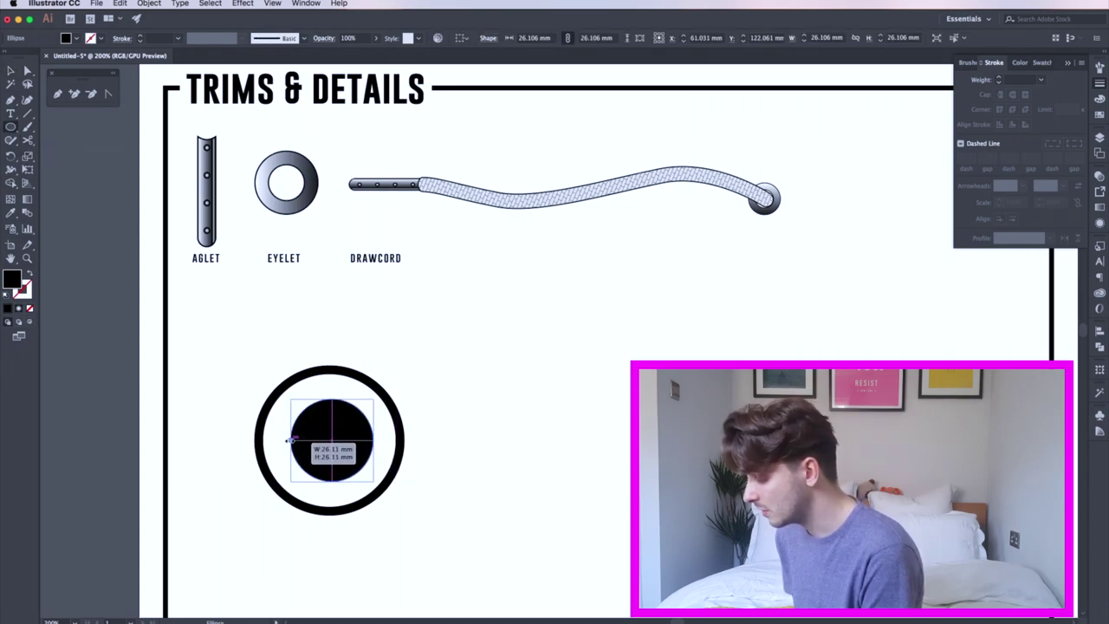
drag(291, 439, 286, 439)
click(31, 274)
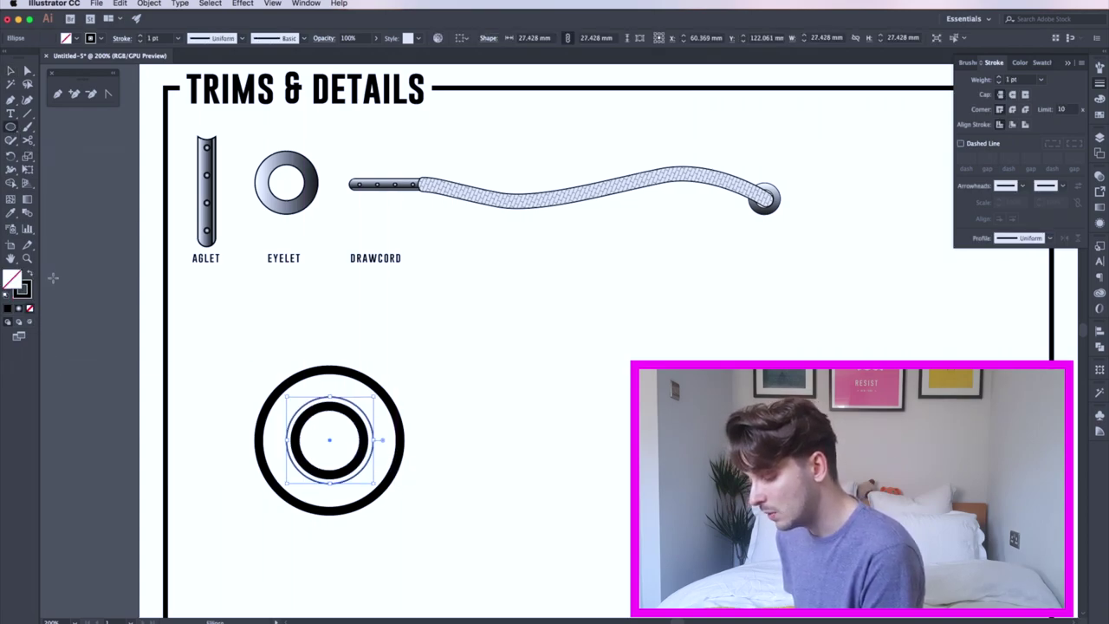
- Add type on a path along the new circle reading "ORIGINAL DENIM EST.2019"
click(15, 117)
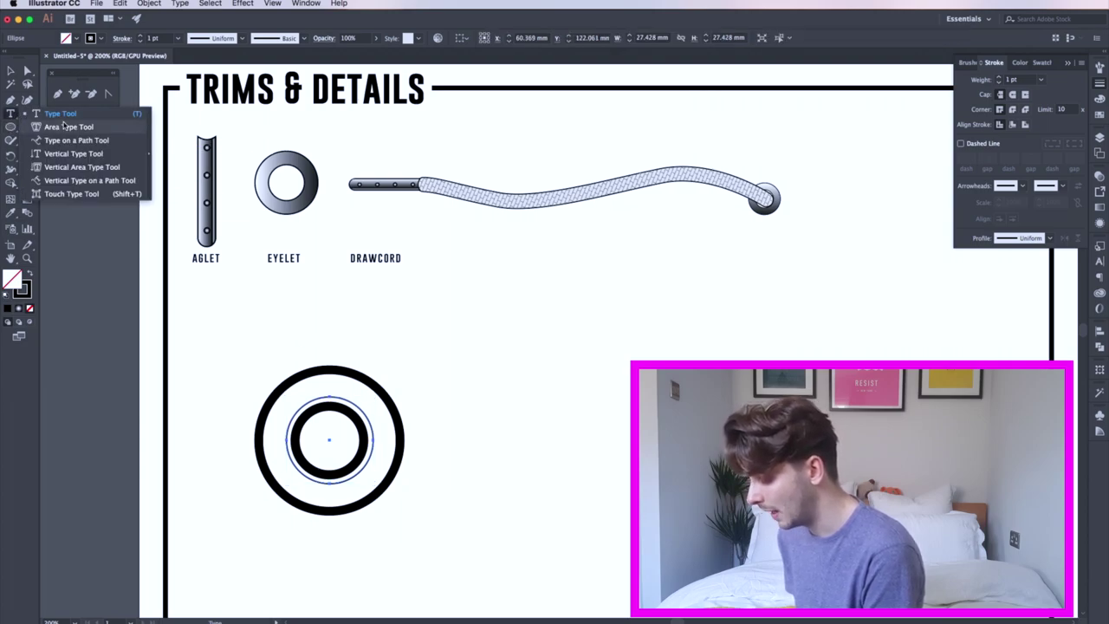
click(65, 141)
click(330, 396)
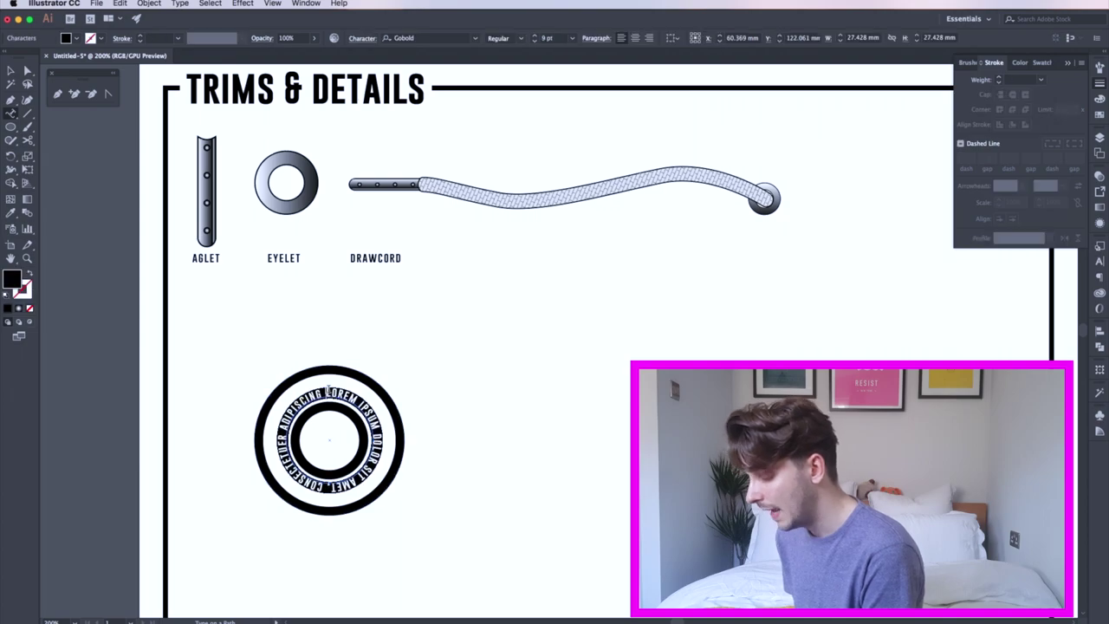
text(ORIGINAL DENIM EST. 2018)
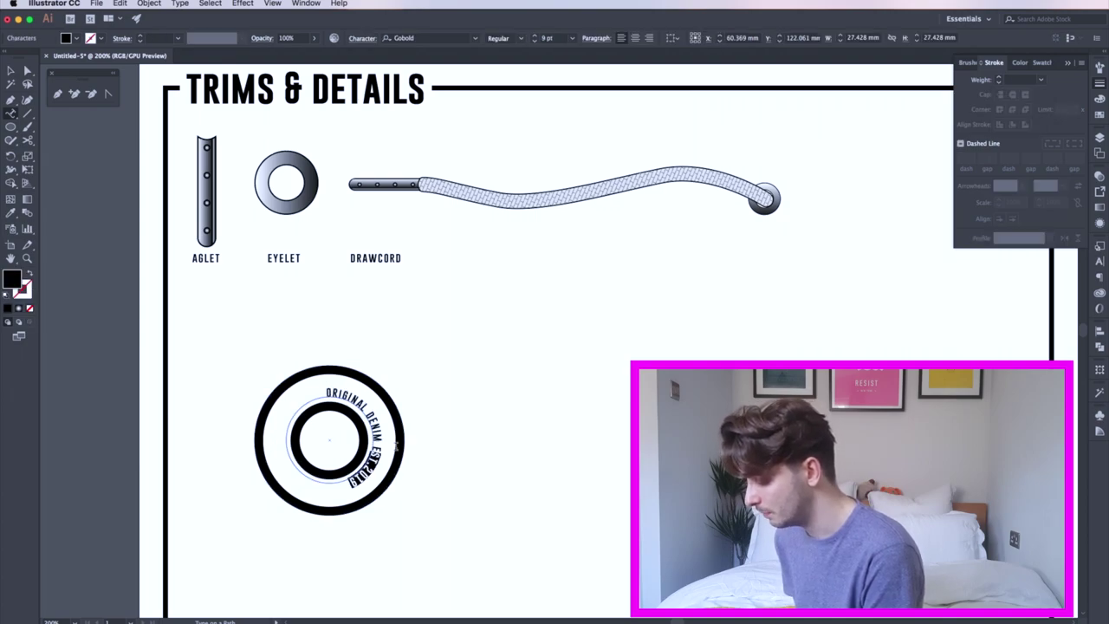
- Copy the phrase and paste it after the first one so it repeats around the circle
key(super+a)
key(super+c)
click(359, 484)
key(super+v)
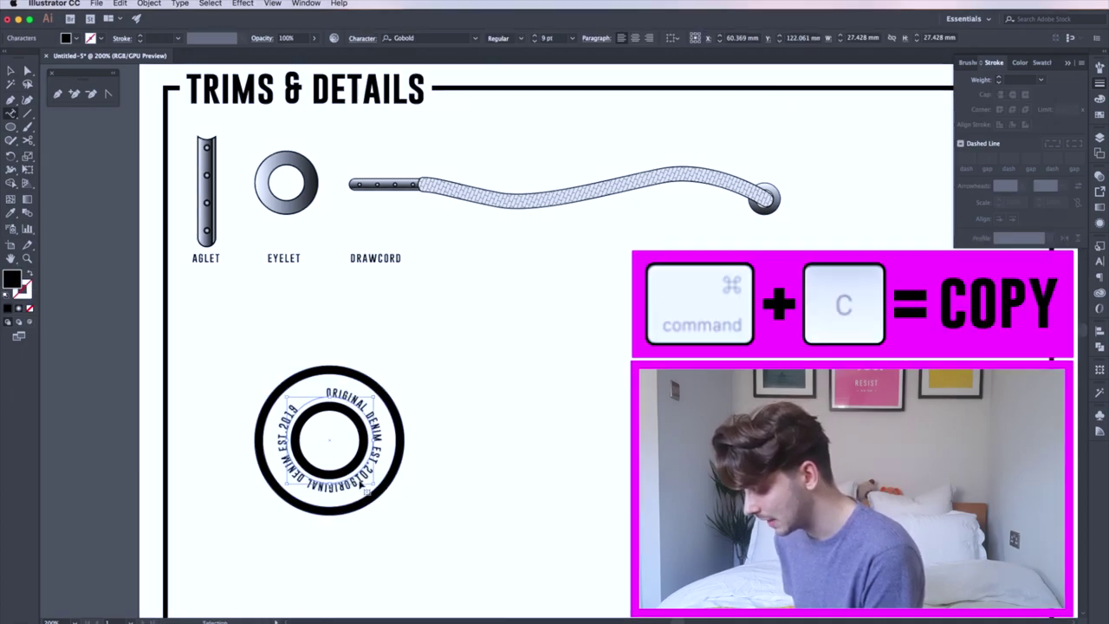
key(super+f)
click(350, 484)
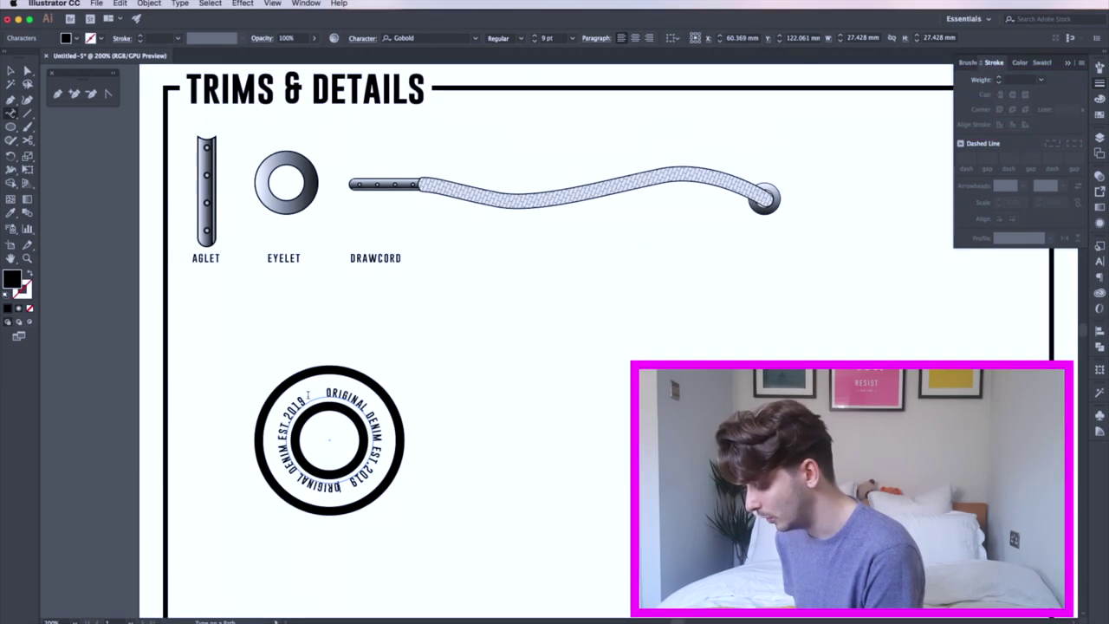
- Set the circular text to 10 pt and delete characters between the two phrases
drag(302, 400, 343, 515)
key(super+a)
click(572, 38)
click(575, 100)
click(337, 488)
key(BackSpace)
key(BackSpace)
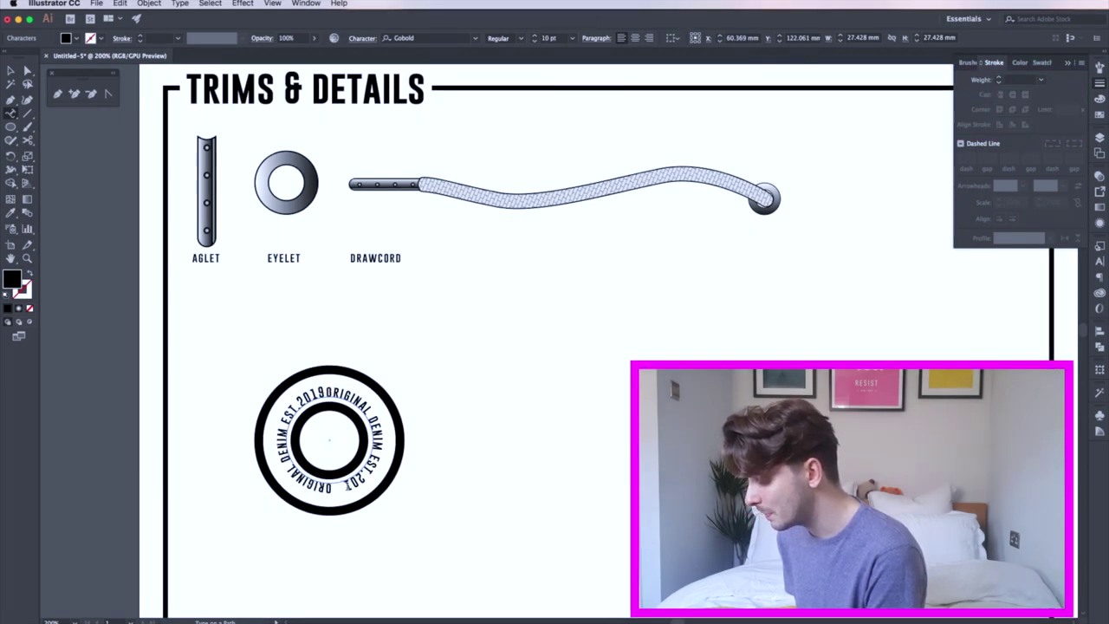
- Restore the first phrase's year to 2019 and adjust the text so both phrases fit around the circle
drag(317, 393, 291, 414)
click(572, 38)
click(579, 112)
click(354, 483)
text(19)
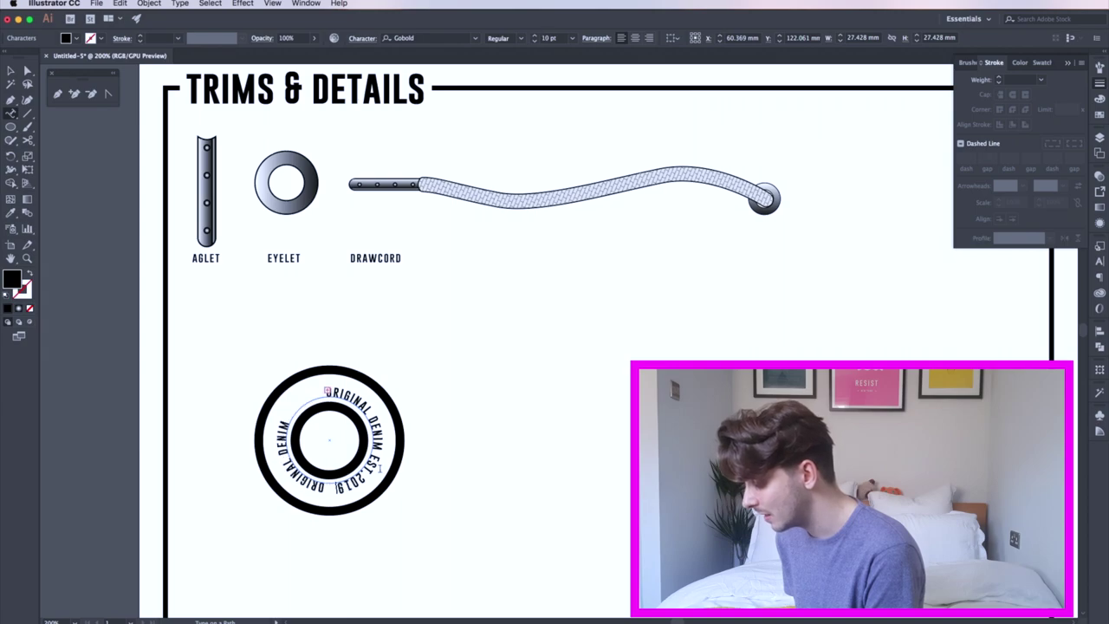
click(572, 38)
click(575, 88)
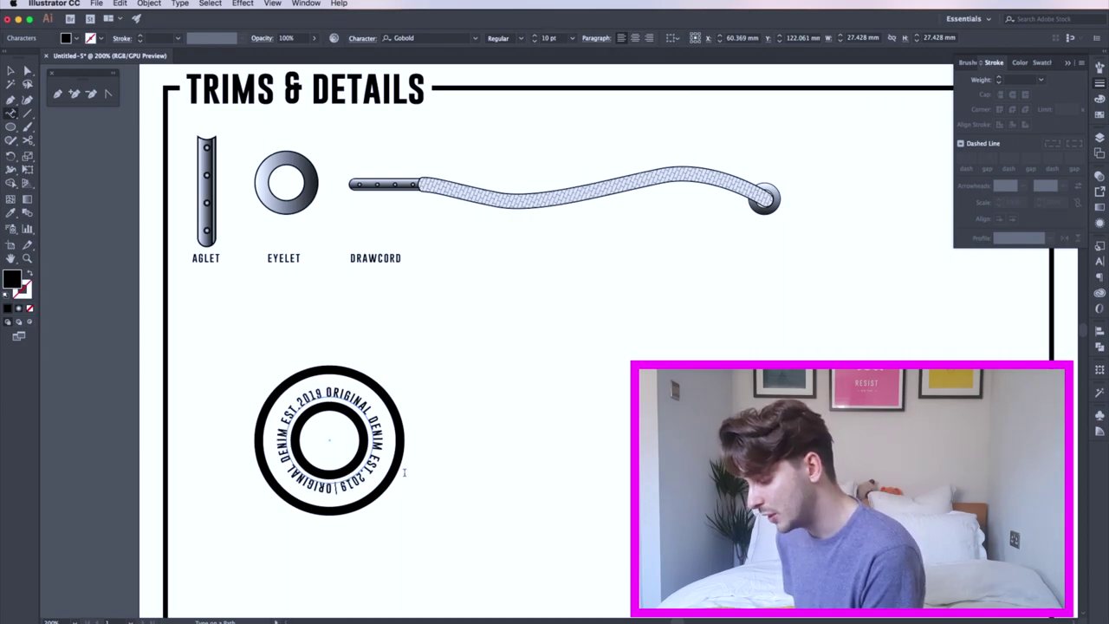
- Enlarge the circular text path to about 31 mm and set all its text to 10 pt
key(Escape)
drag(350, 399, 350, 395)
double_click(334, 386)
key(super+a)
click(572, 38)
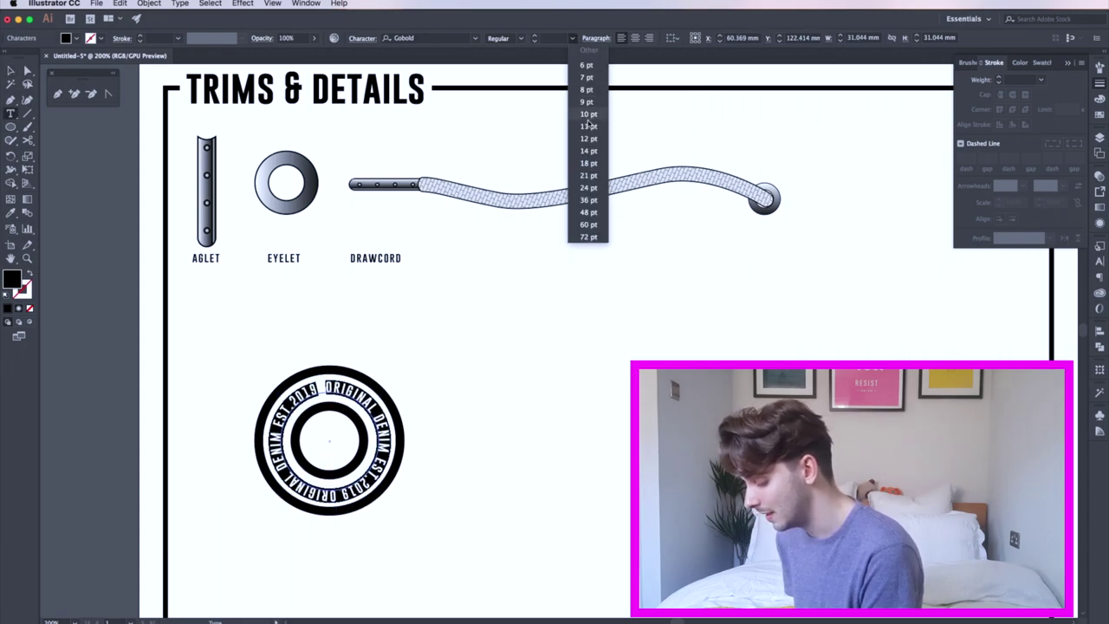
click(588, 113)
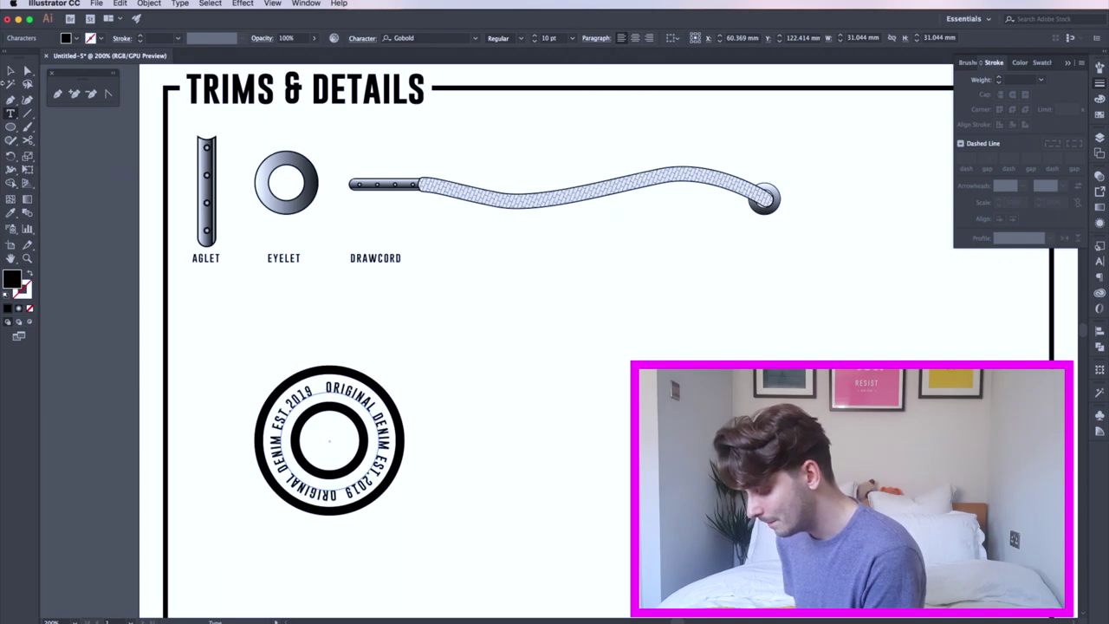
- Rotate the circular text counterclockwise so one phrase arcs over the top and the other under the bottom
key(Escape)
drag(256, 371, 269, 477)
click(230, 330)
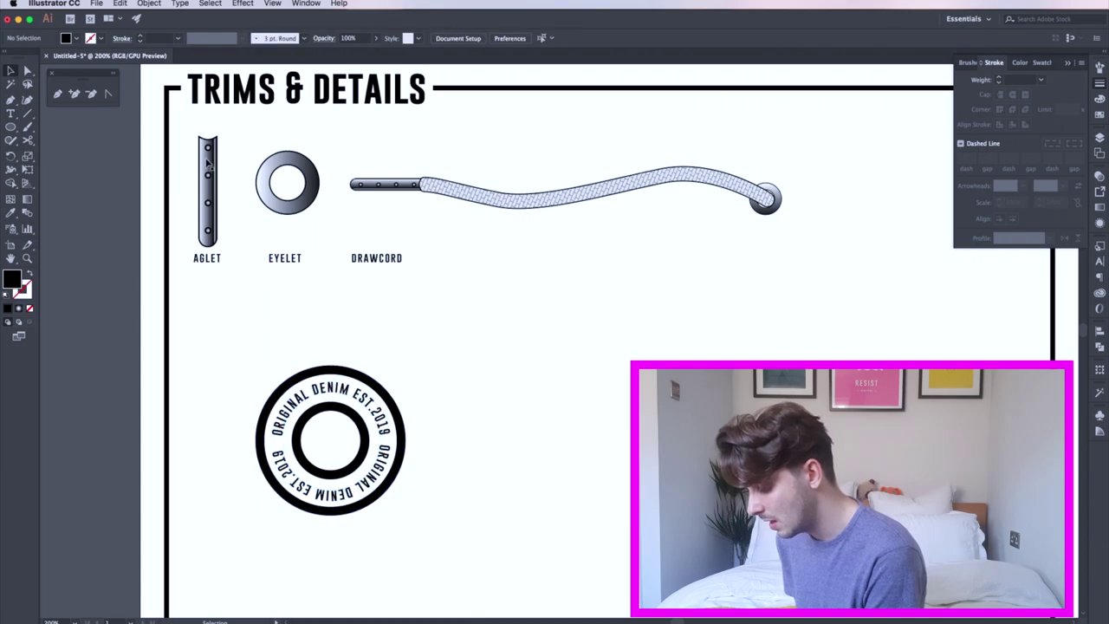
- Fill the outer and inner rings with a linear white-to-black gradient and deselect them
key(a)
scroll(347, 372, left, 1)
click(395, 391)
shift+click(372, 417)
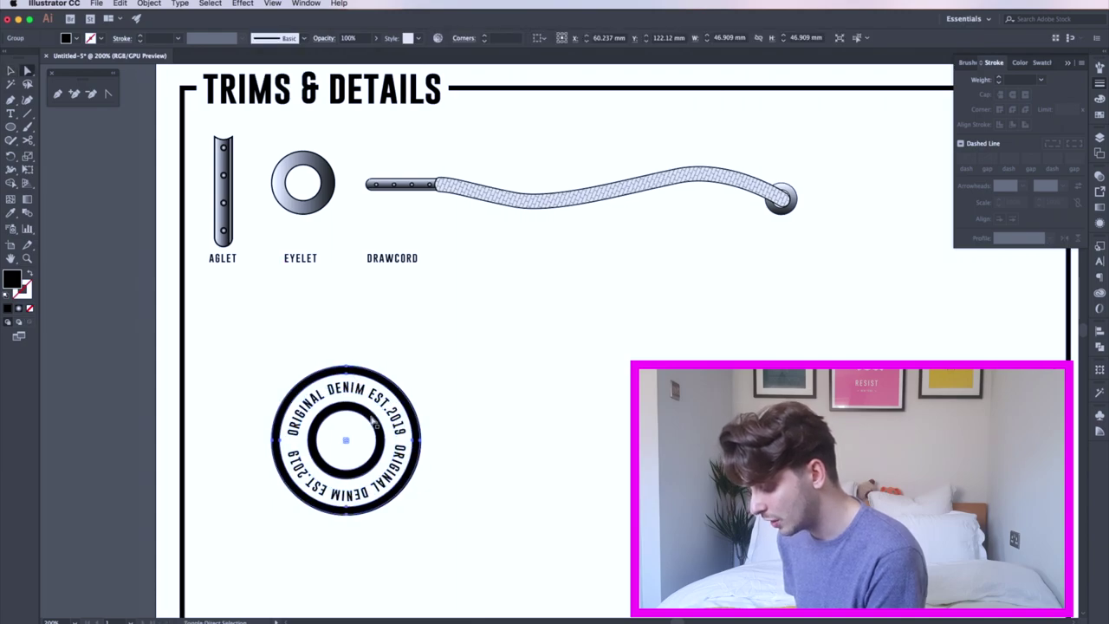
click(1100, 176)
click(1100, 207)
click(1044, 189)
click(1032, 200)
click(343, 450)
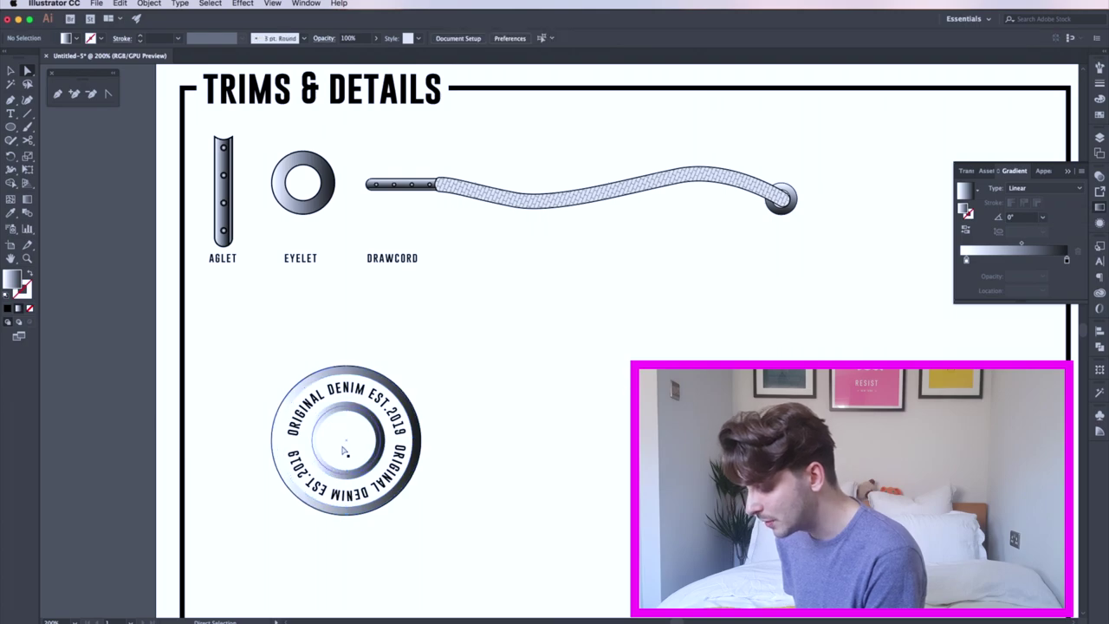
- Give the outer and inner rings a black 1 pt stroke
click(404, 388)
shift+click(378, 418)
click(1100, 84)
click(1042, 79)
click(1057, 128)
click(373, 432)
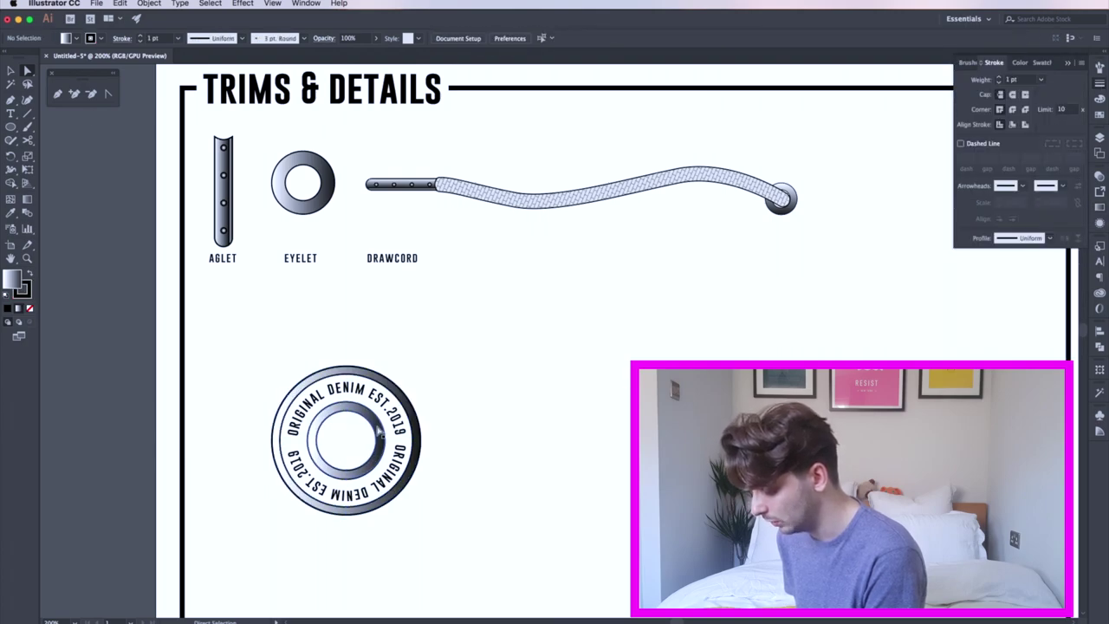
- Fill the band behind the circular text with a radial white-to-black gradient and deselect it
click(390, 431)
click(1100, 207)
click(1059, 188)
click(1030, 203)
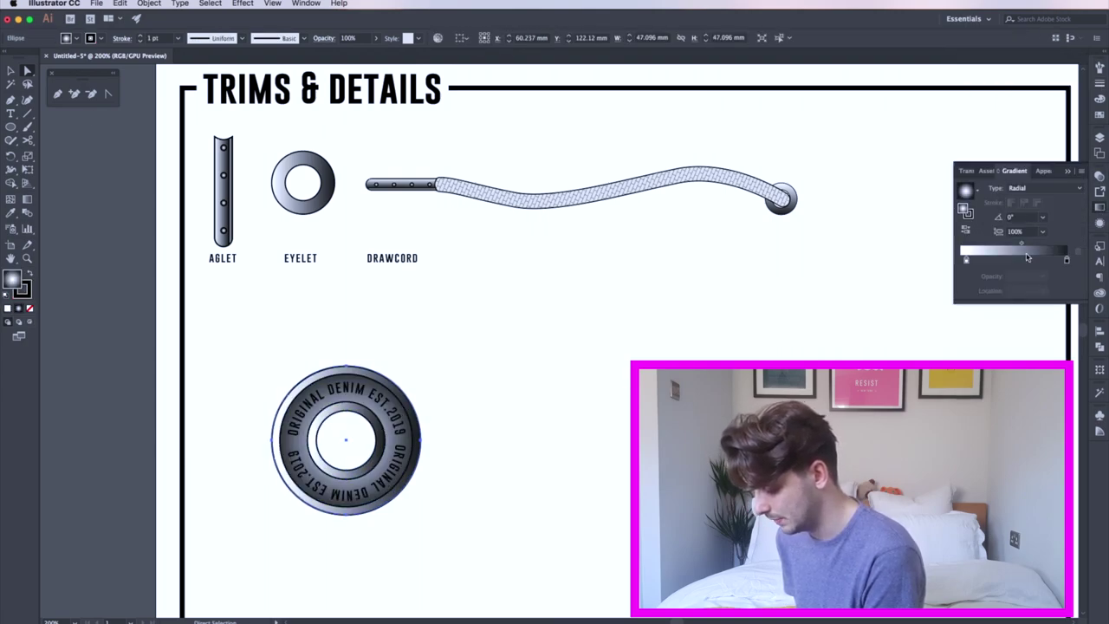
key(super+shift+a)
- Copy the radial gradient onto the button's centre circle and thicken the button's outlines to 2 pt
click(335, 446)
key(i)
click(305, 415)
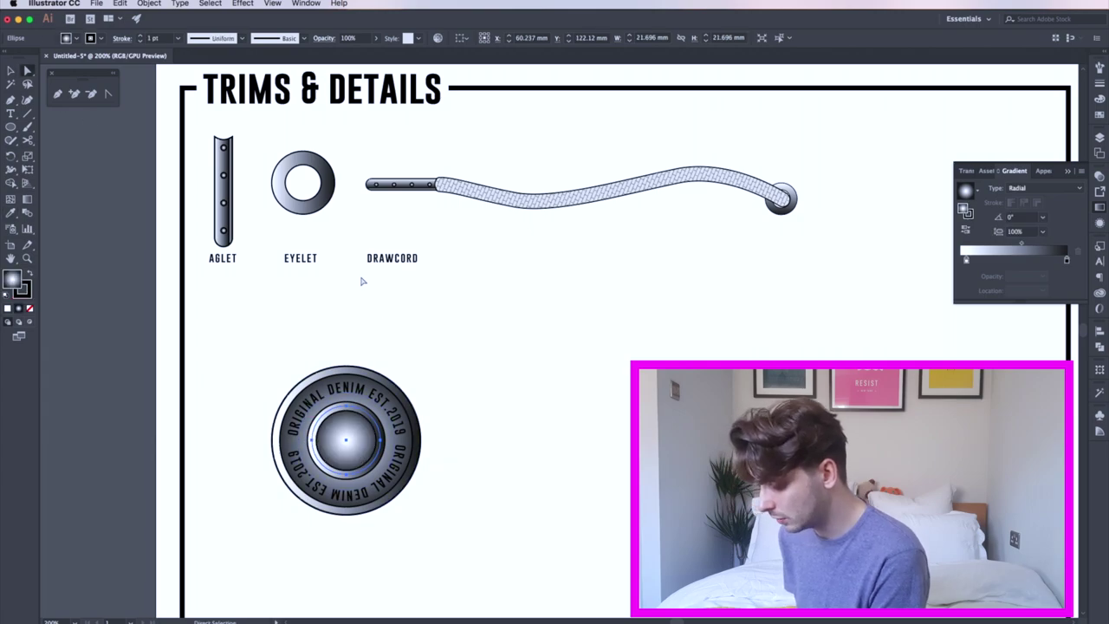
key(super+shift+a)
key(super+F10)
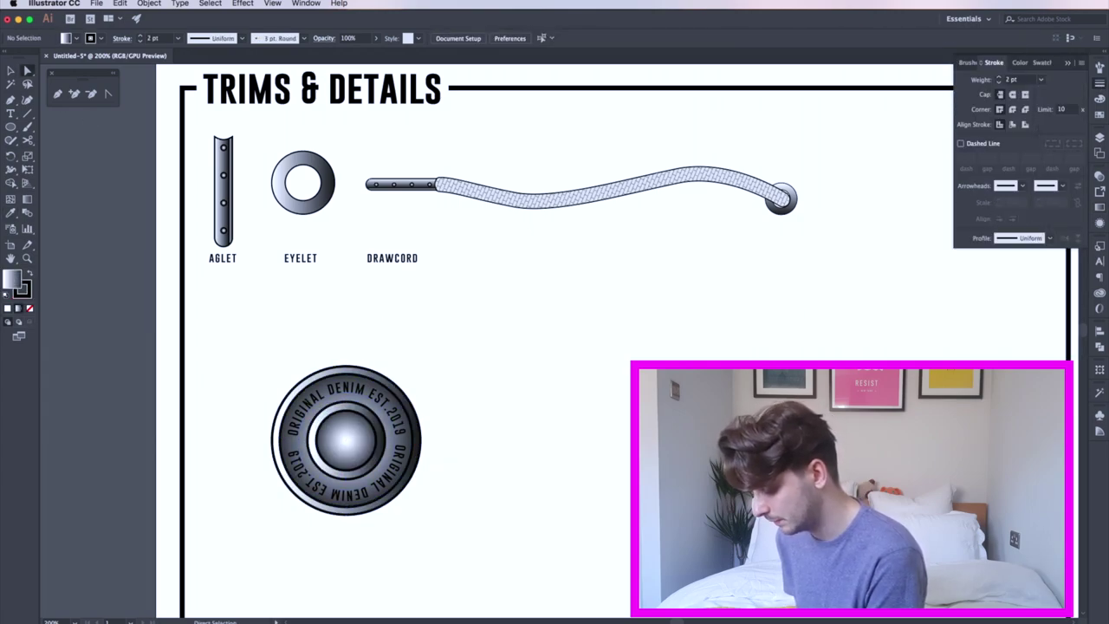
- Draw a rectangle about 48 × 7.6 mm extending sideways from the button's centre, with a 4 pt black stroke and no fill
key(a)
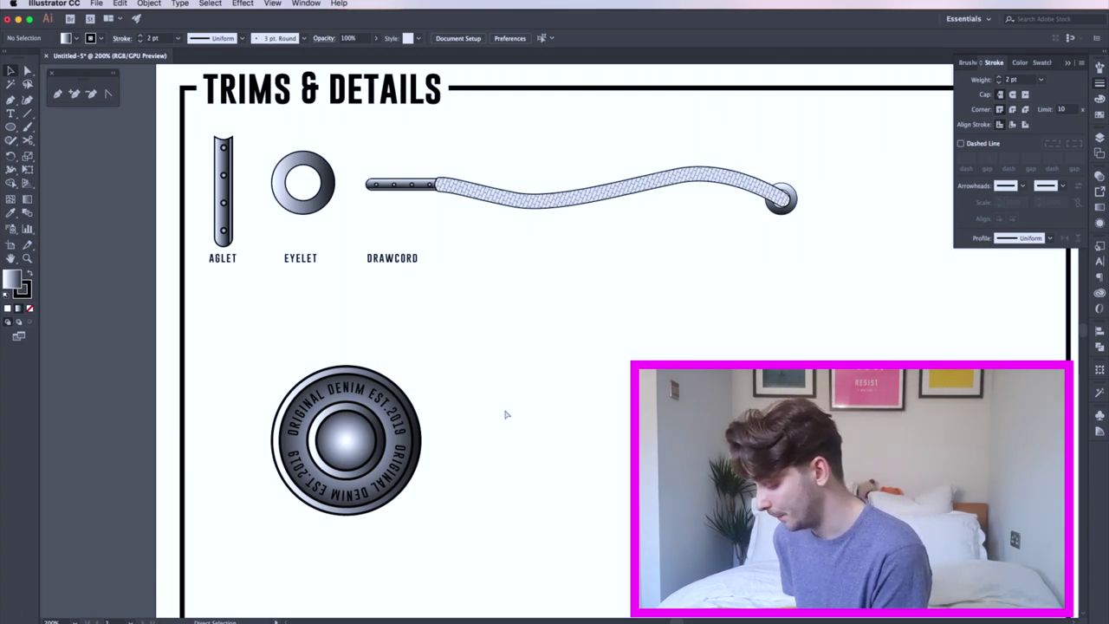
drag(346, 433, 500, 454)
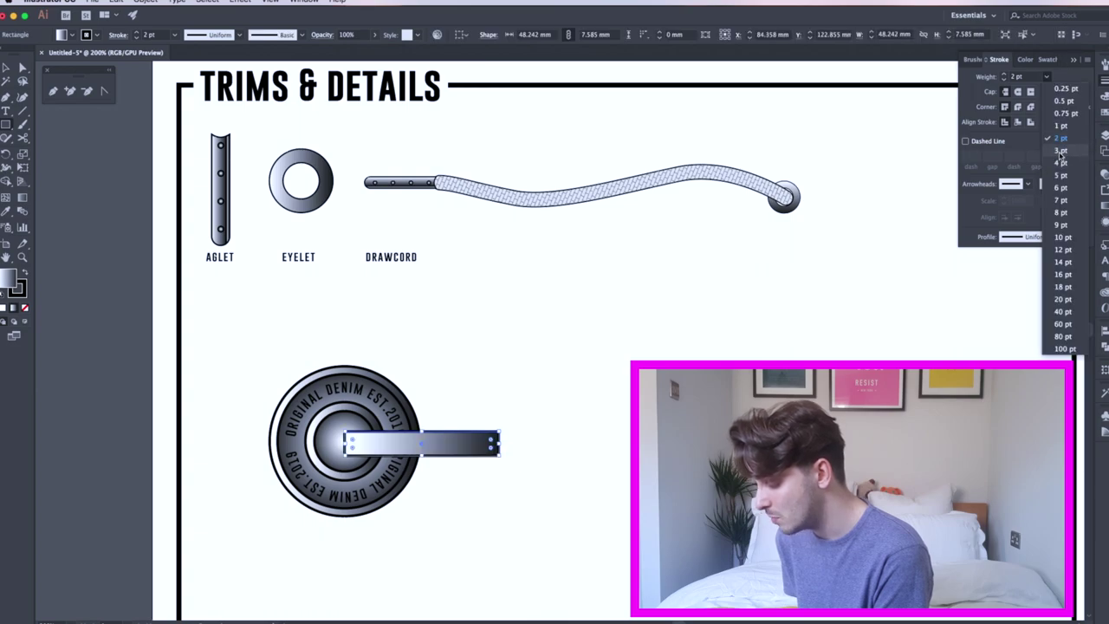
click(24, 309)
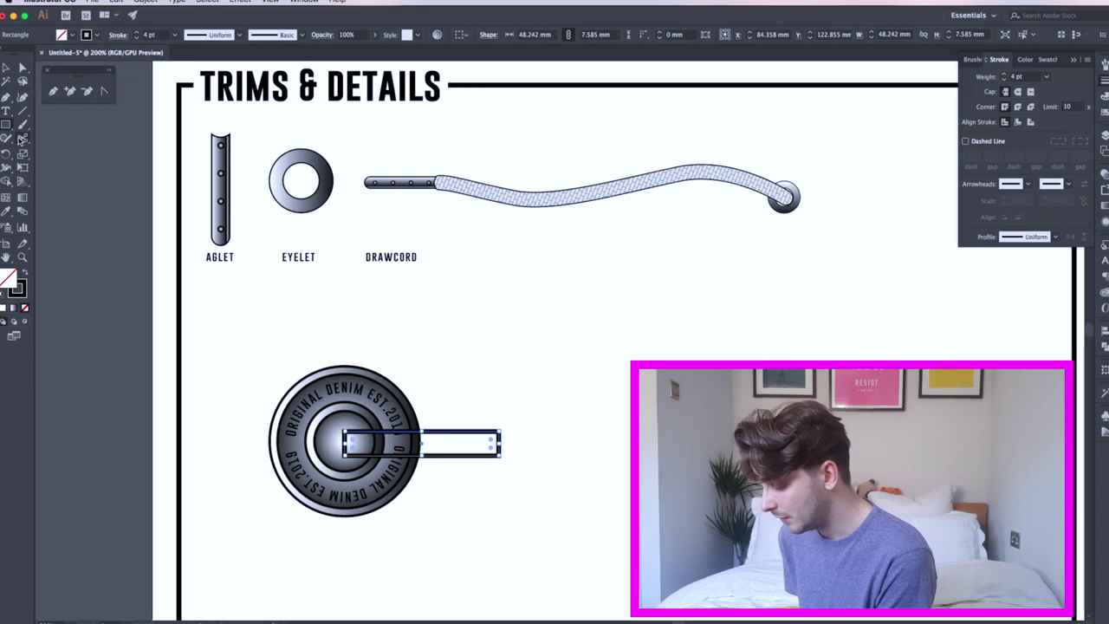
- Split the rectangle at its corners with the Scissors tool and delete the short edge over the button's centre
click(21, 139)
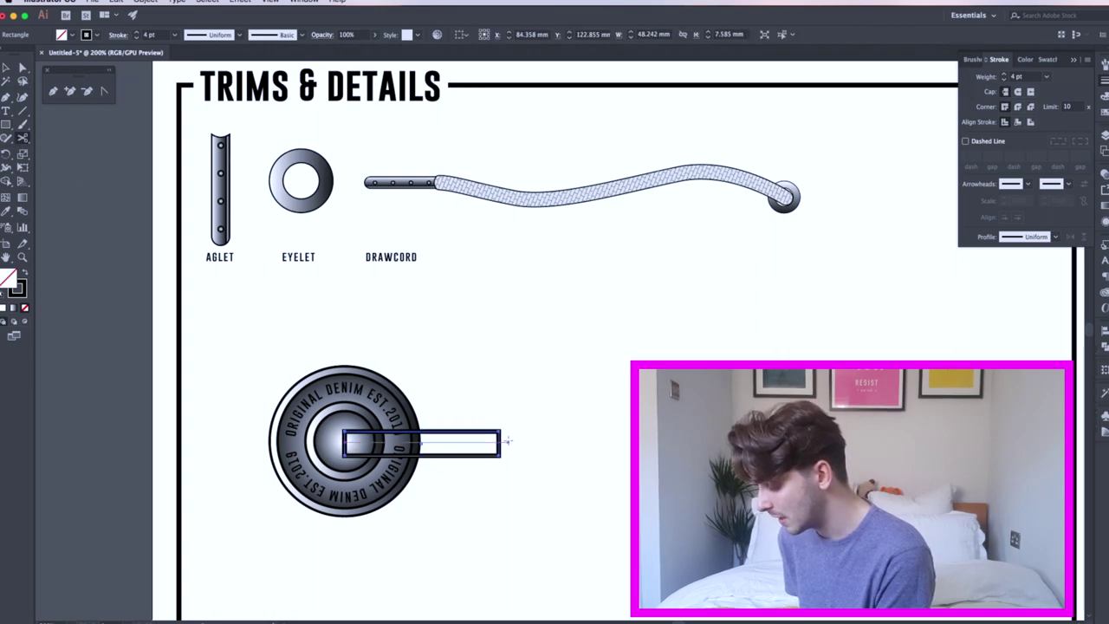
click(499, 430)
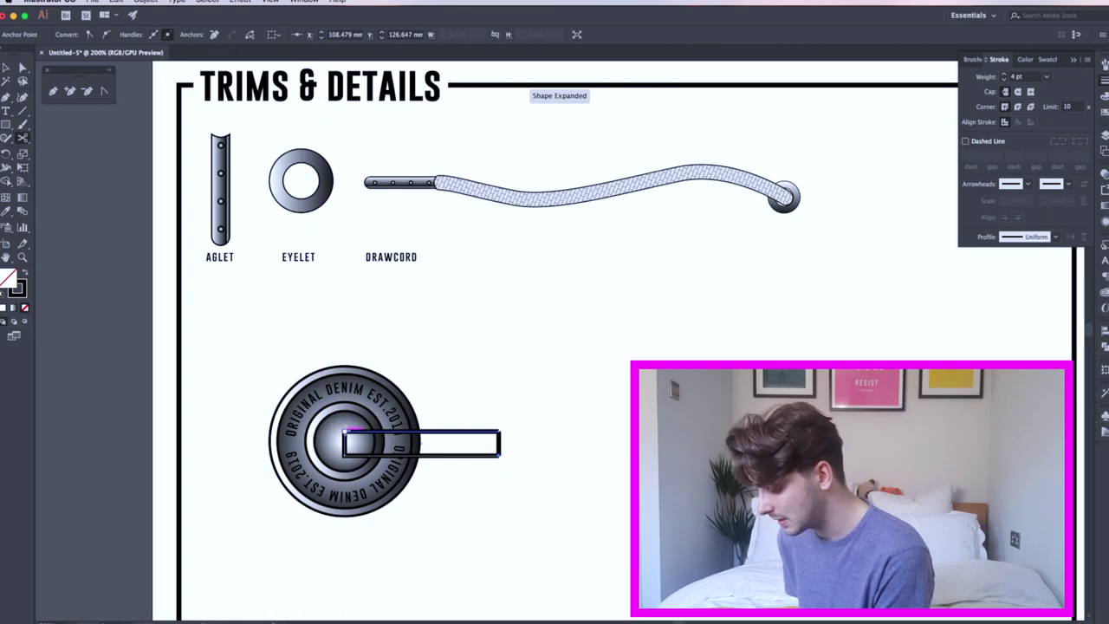
click(345, 432)
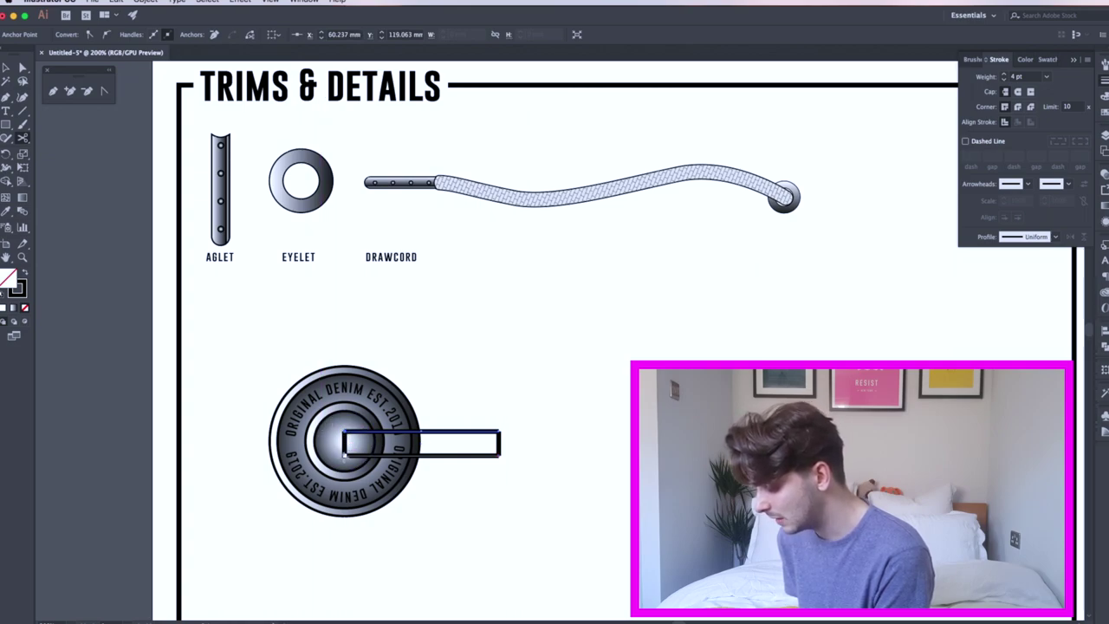
click(345, 455)
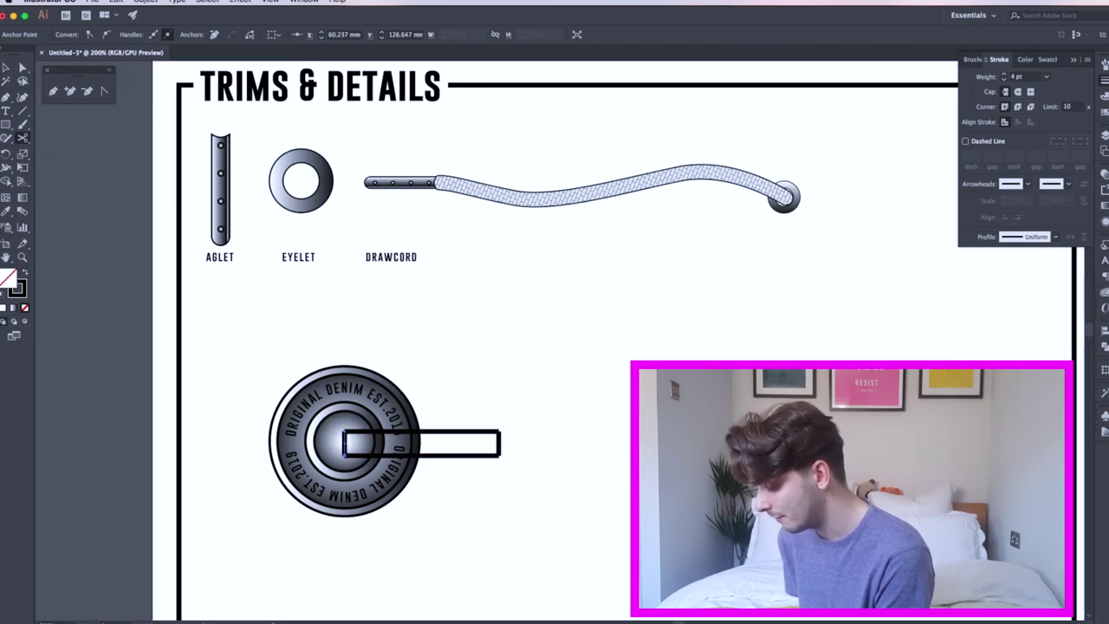
key(Delete)
key(Delete)
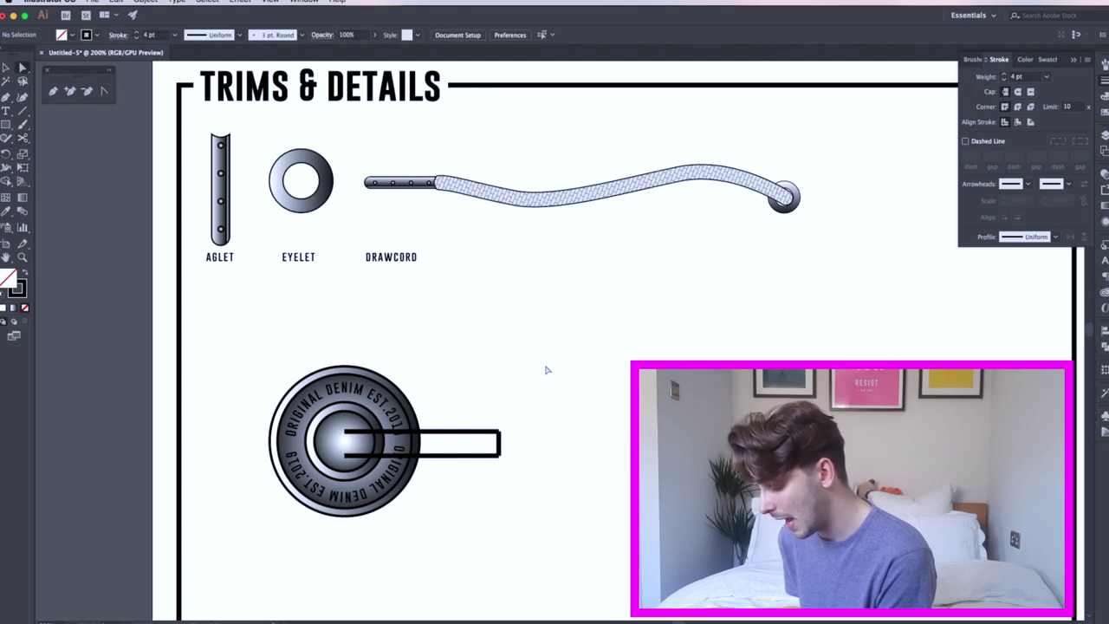
- Apply a Zig Zag effect to the two long edges with 1.76 mm absolute size, 24 ridges per segment and corner points
drag(481, 437, 538, 398)
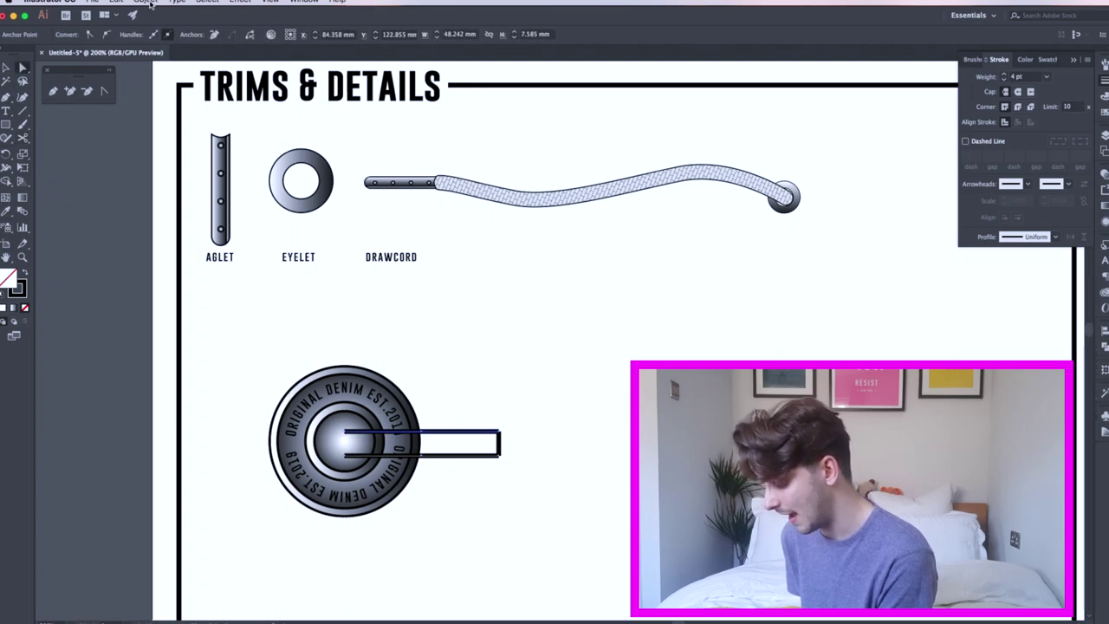
click(240, 1)
mouse_move(269, 126)
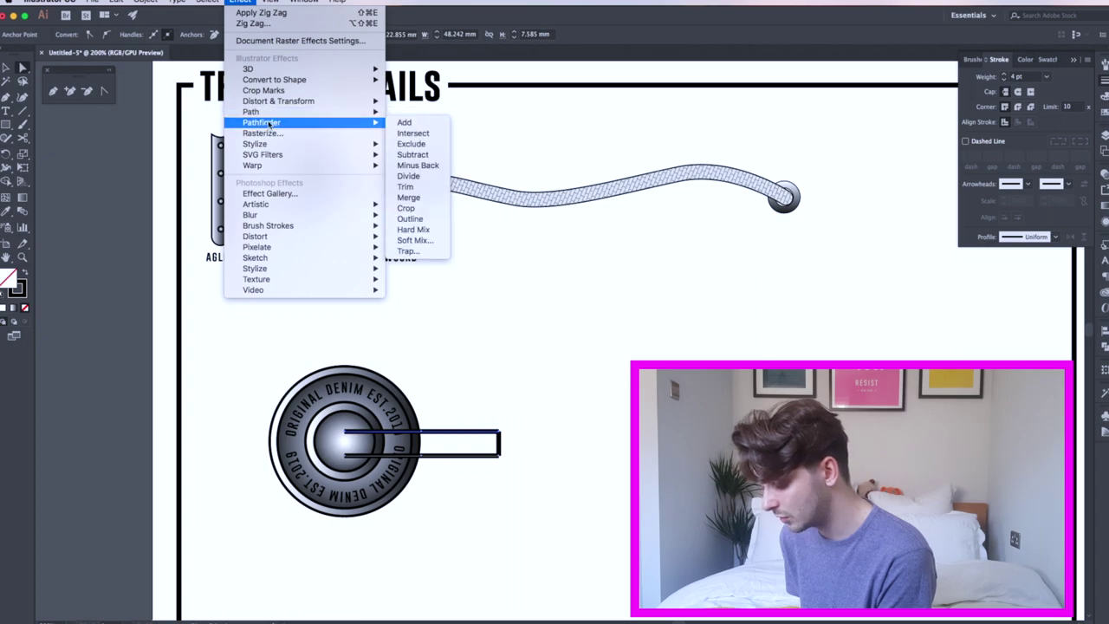
mouse_move(277, 101)
click(414, 165)
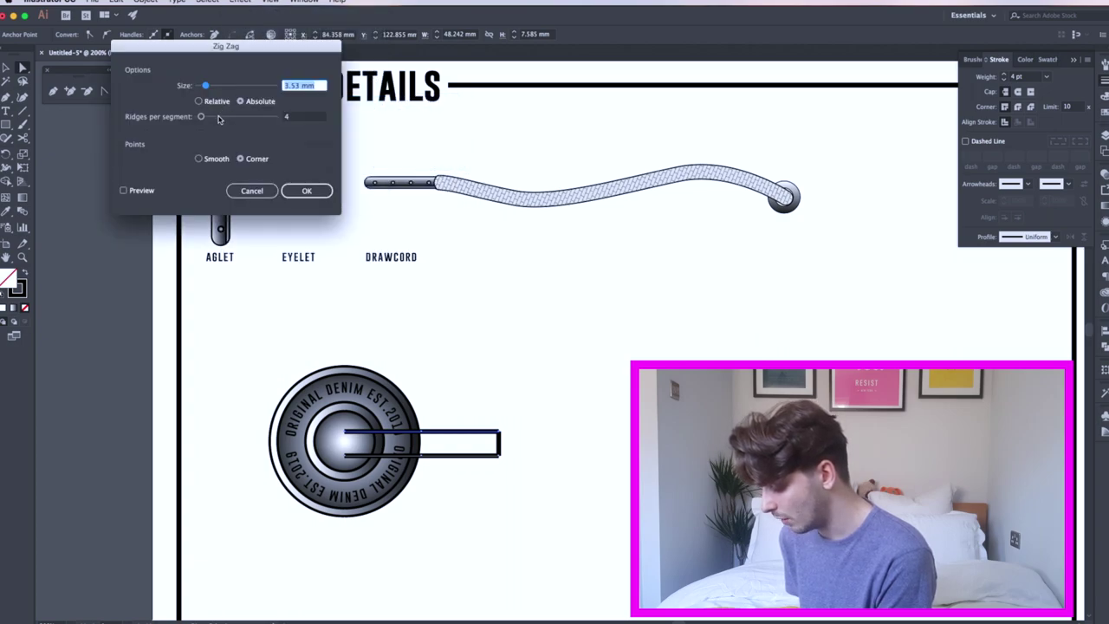
click(123, 190)
drag(201, 116, 205, 89)
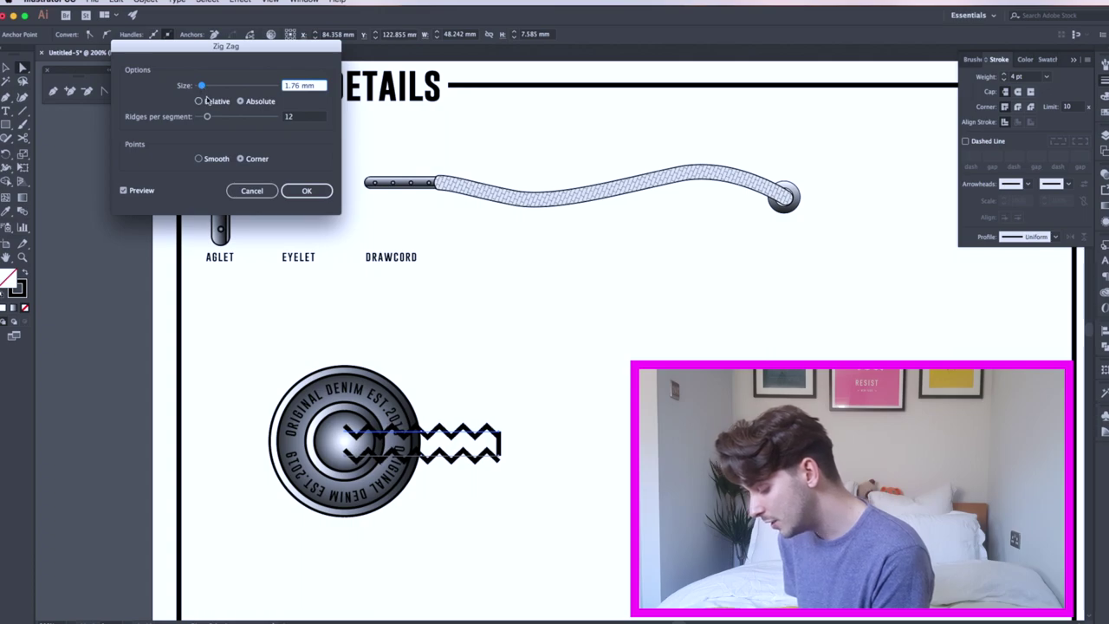
key(Tab)
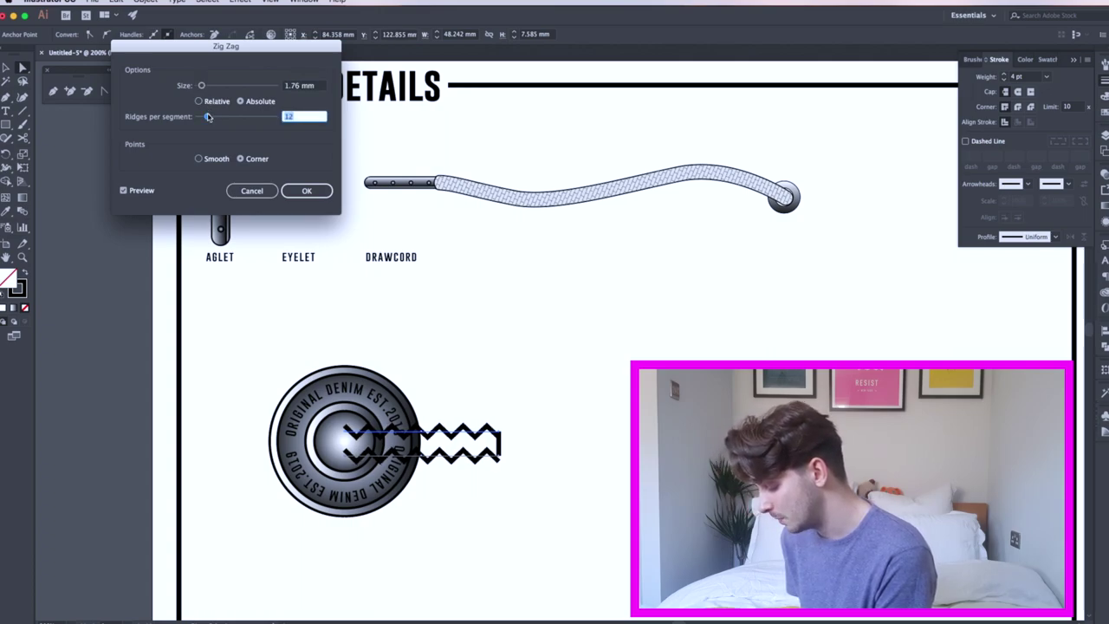
text(9)
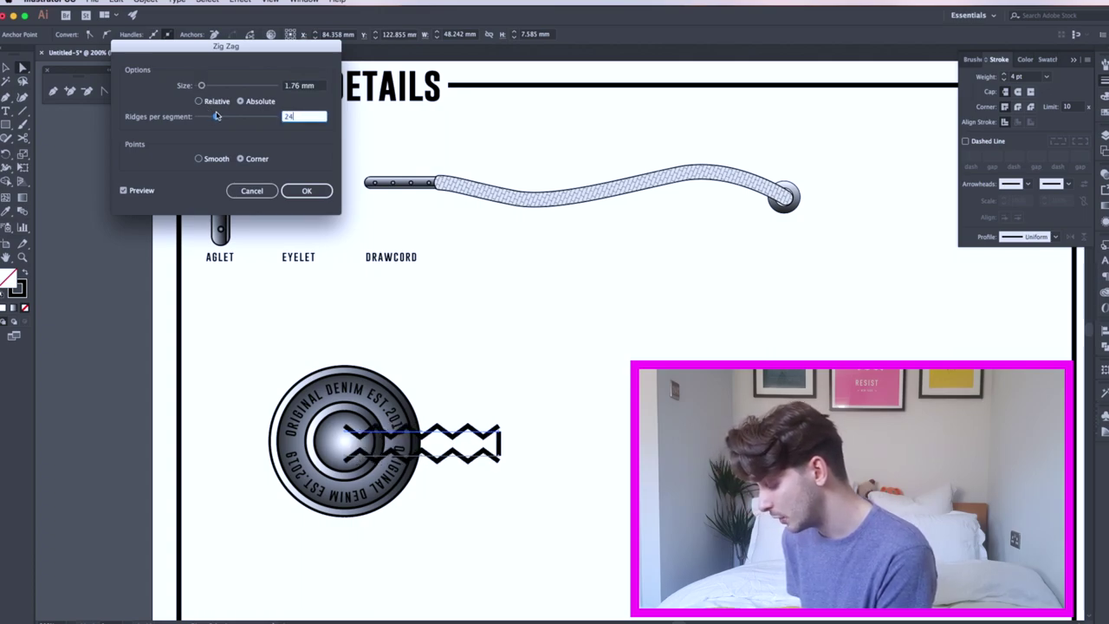
click(305, 191)
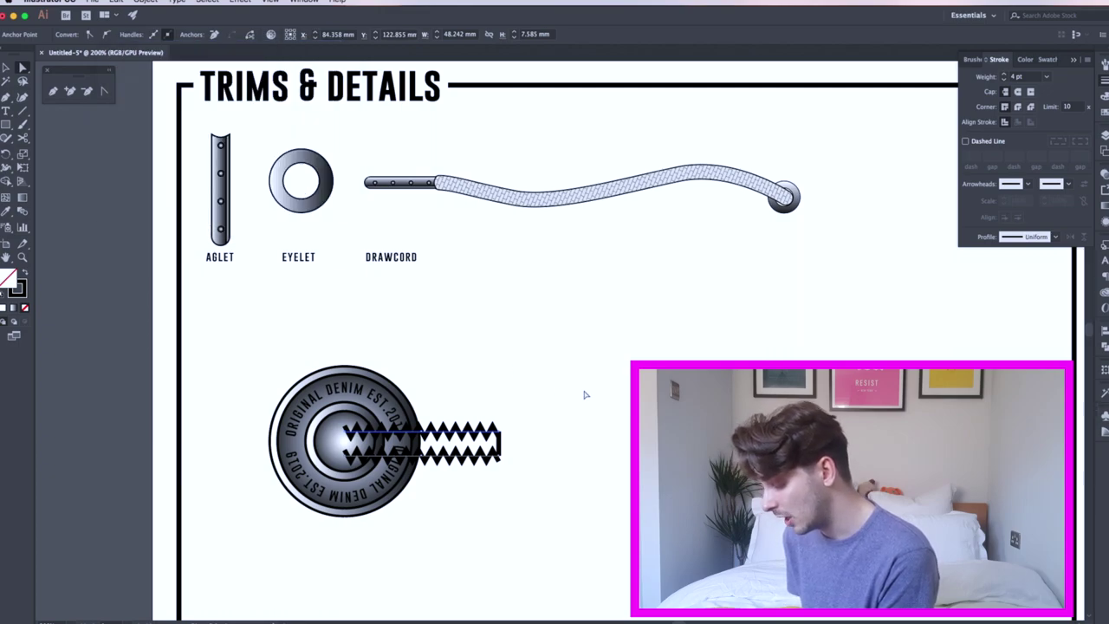
- Apply a Zig Zag effect with small absolute size and corner points to the remaining short end edge
click(240, 2)
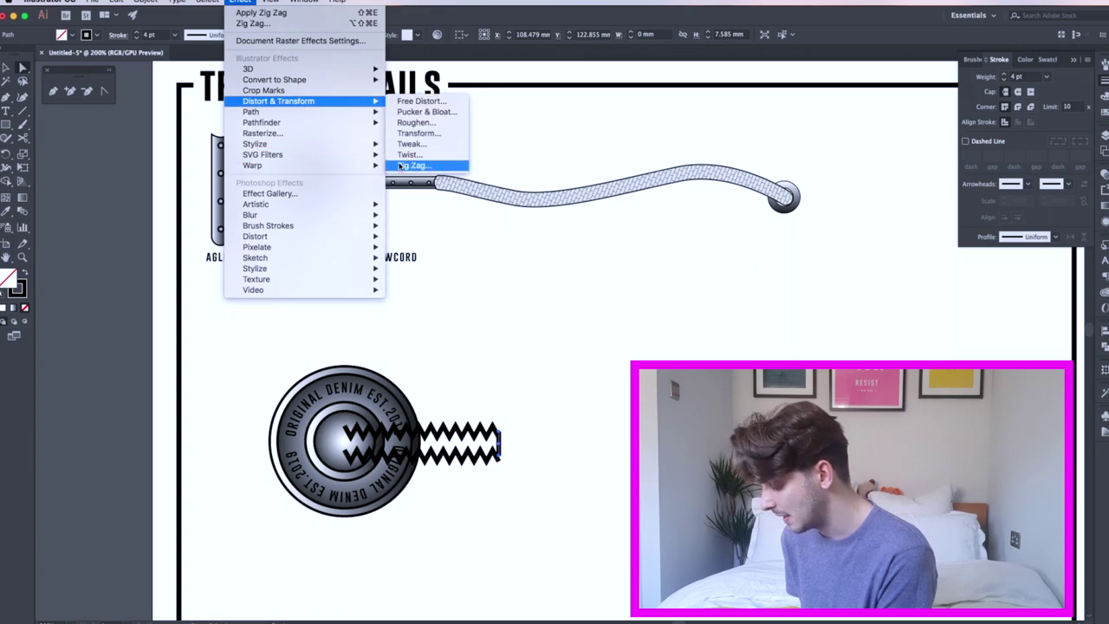
click(408, 165)
click(201, 117)
click(124, 190)
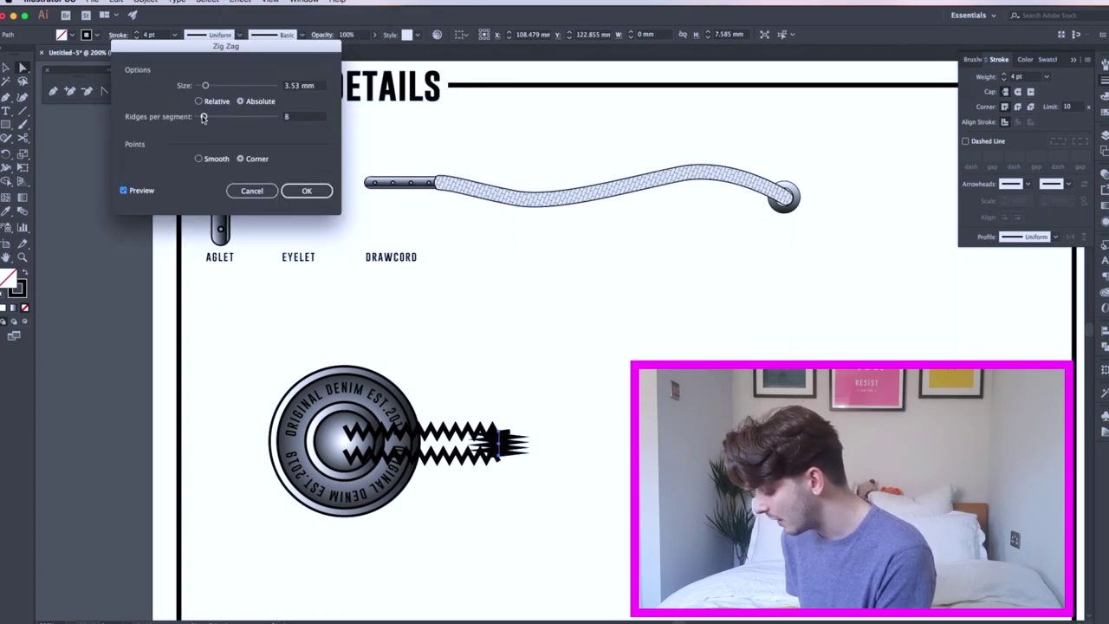
drag(203, 117, 202, 117)
drag(205, 86, 204, 91)
click(306, 191)
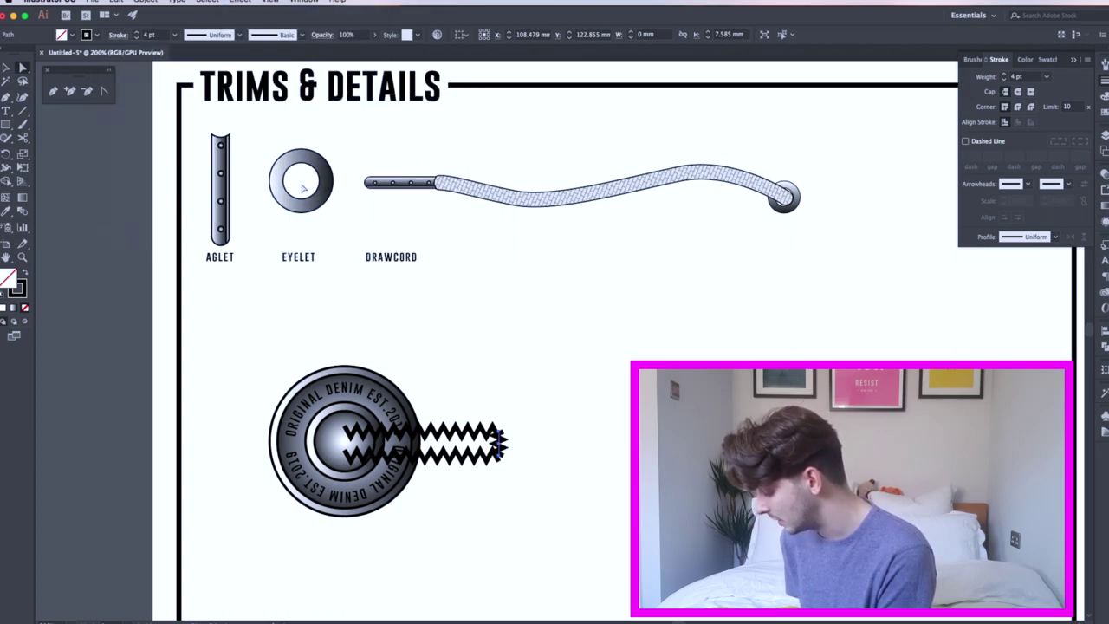
- Shift the zigzag end piece outward and slightly down, clear of the ends of the long zigzags
key(v)
drag(499, 440, 626, 539)
right_click(514, 440)
mouse_move(558, 602)
click(518, 421)
key(super+equal)
key(super+equal)
drag(661, 430, 630, 433)
click(608, 457)
click(632, 445)
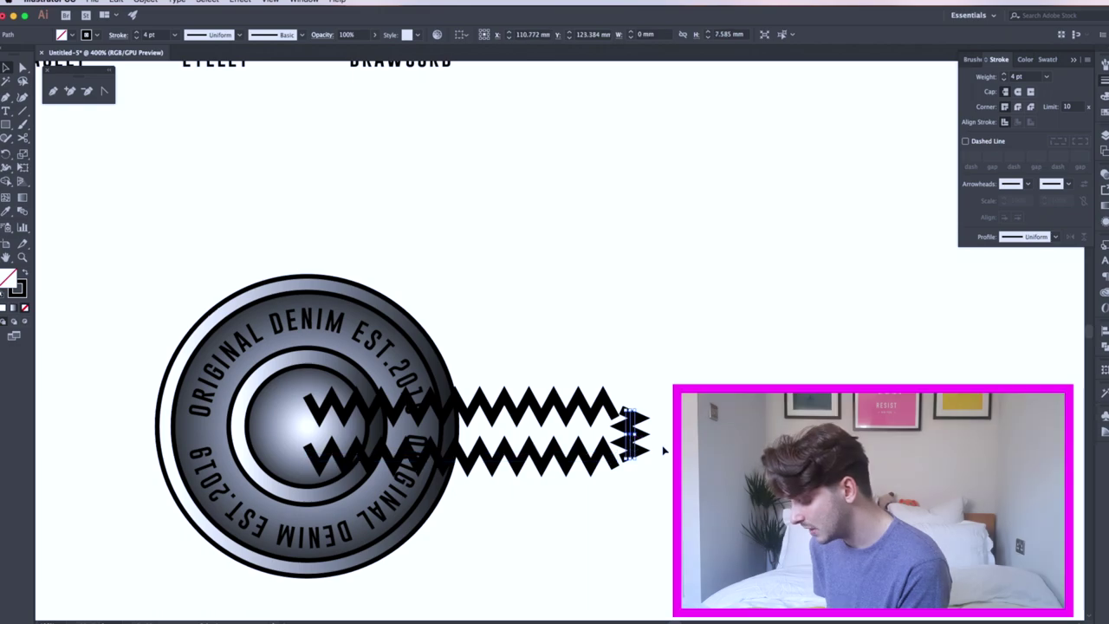
key(Right)
key(Down)
- Convert all three zigzag lines into filled shapes with Outline Stroke
shift+click(594, 459)
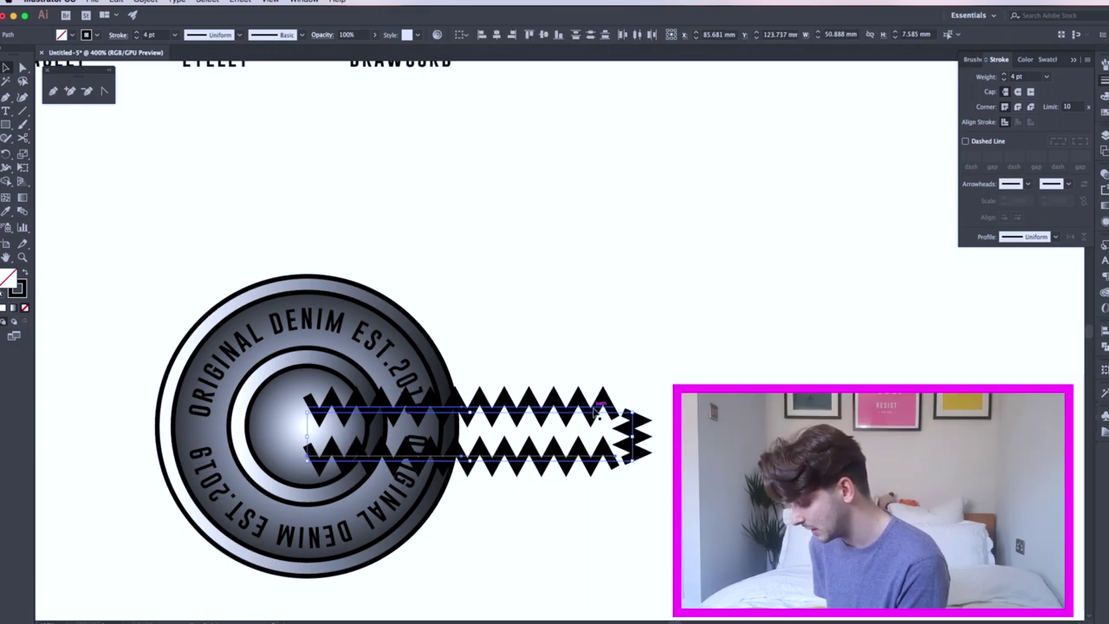
shift+click(597, 409)
click(145, 1)
mouse_move(173, 239)
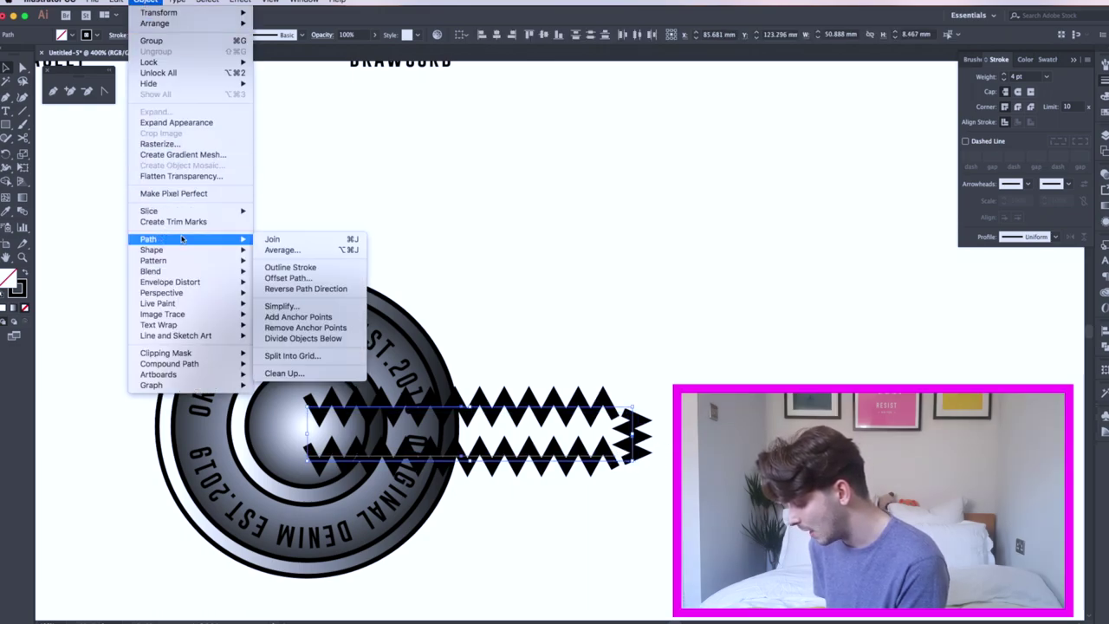
click(286, 268)
- Stretch the end piece's upper corner points onto the tip of the upper zigzag to close the gap
click(637, 423)
key(super+equal)
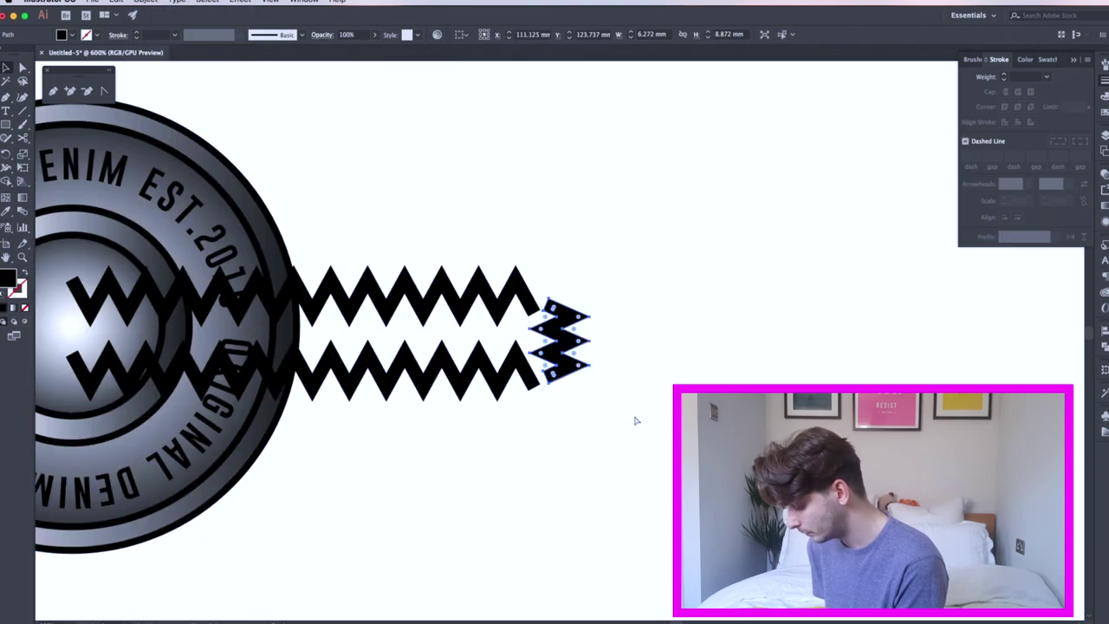
click(24, 67)
click(533, 300)
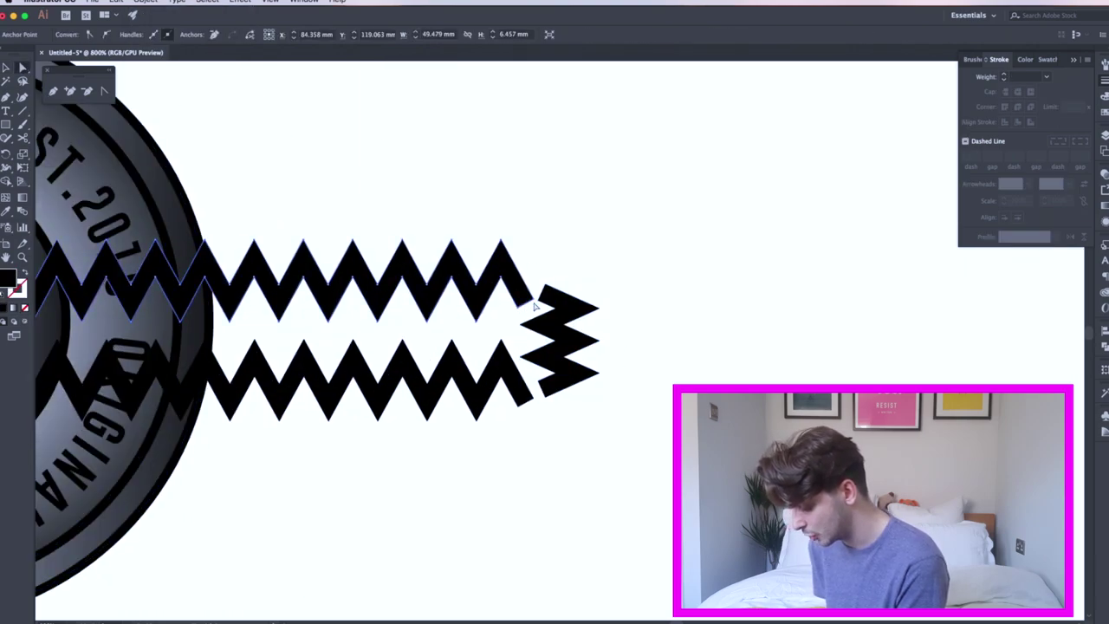
mouse_move(519, 306)
mouse_down()
mouse_move(509, 286)
mouse_move(528, 298)
mouse_move(518, 289)
mouse_up()
click(546, 293)
click(545, 286)
click(551, 247)
- Stretch the end piece's lower corner points onto the tip of the lower zigzag
click(545, 397)
mouse_move(546, 398)
mouse_down()
mouse_move(537, 388)
mouse_move(527, 401)
mouse_up()
key(super+j)
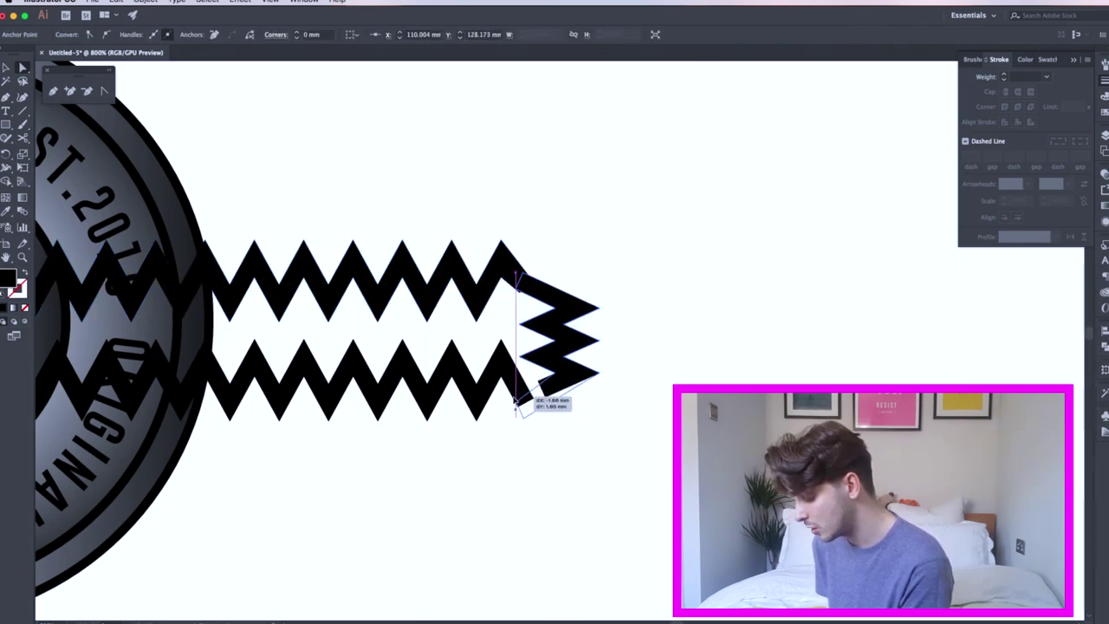
click(575, 408)
- Merge the end piece and both long zigzags into one shape with the Shape Builder tool and deselect it
click(522, 394)
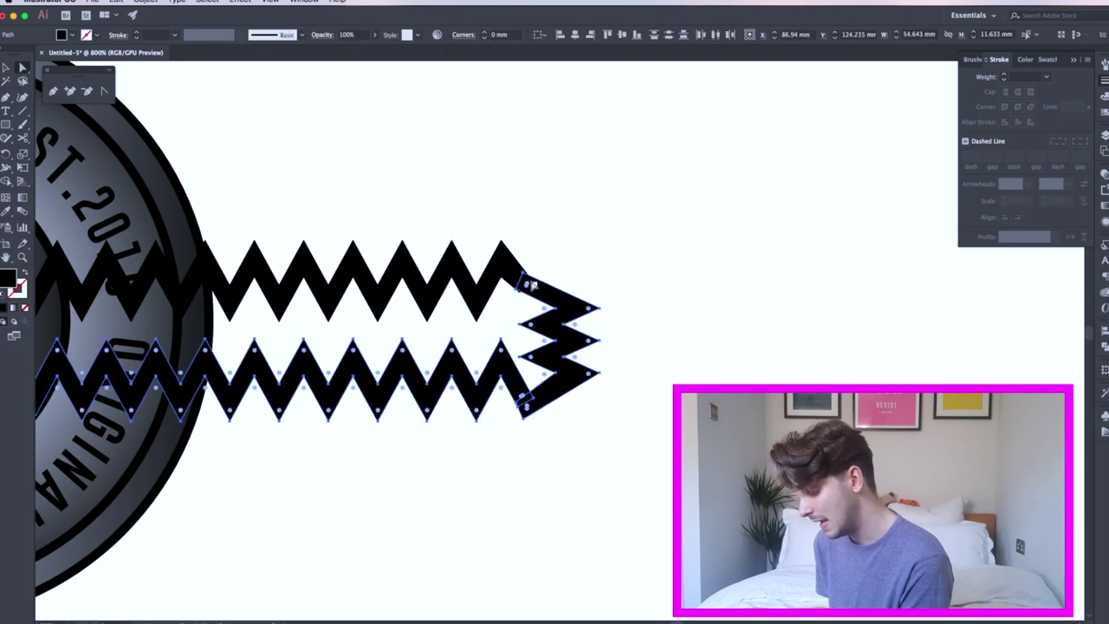
click(7, 182)
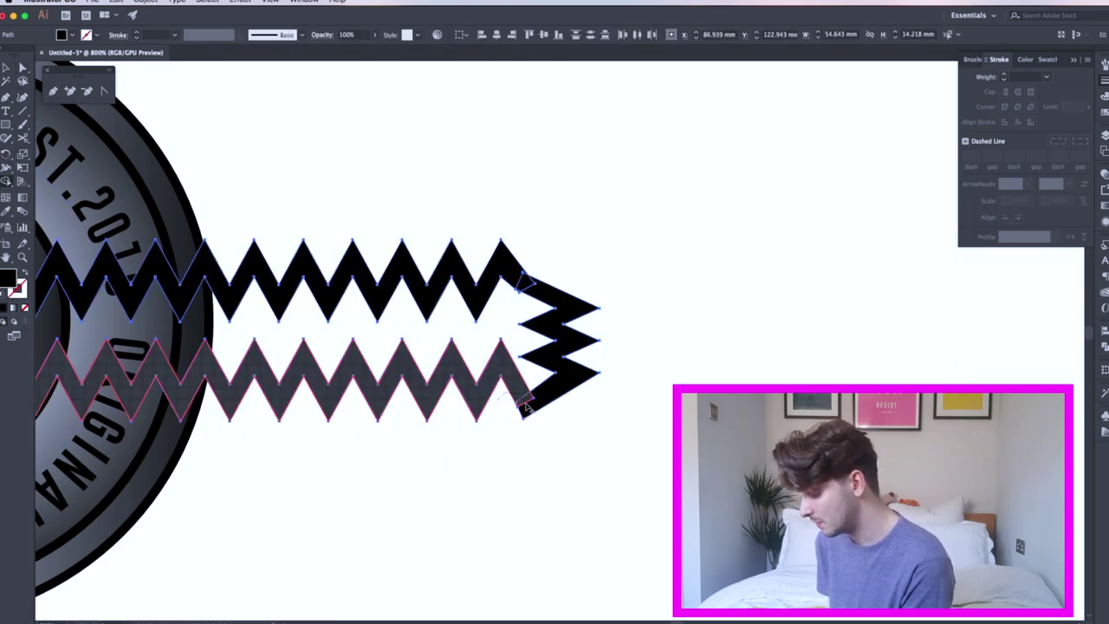
drag(513, 252, 560, 297)
key(v)
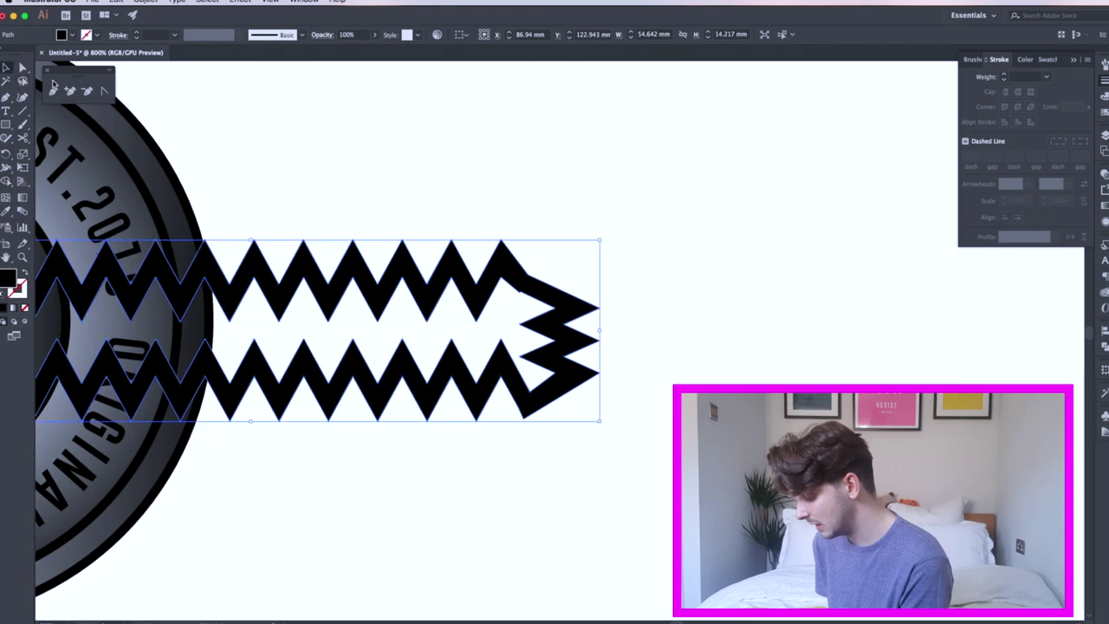
click(454, 166)
- Narrow the merged zigzag shape from its button end to about 47 mm wide
key(super+minus)
key(super+minus)
drag(491, 296, 628, 333)
click(633, 351)
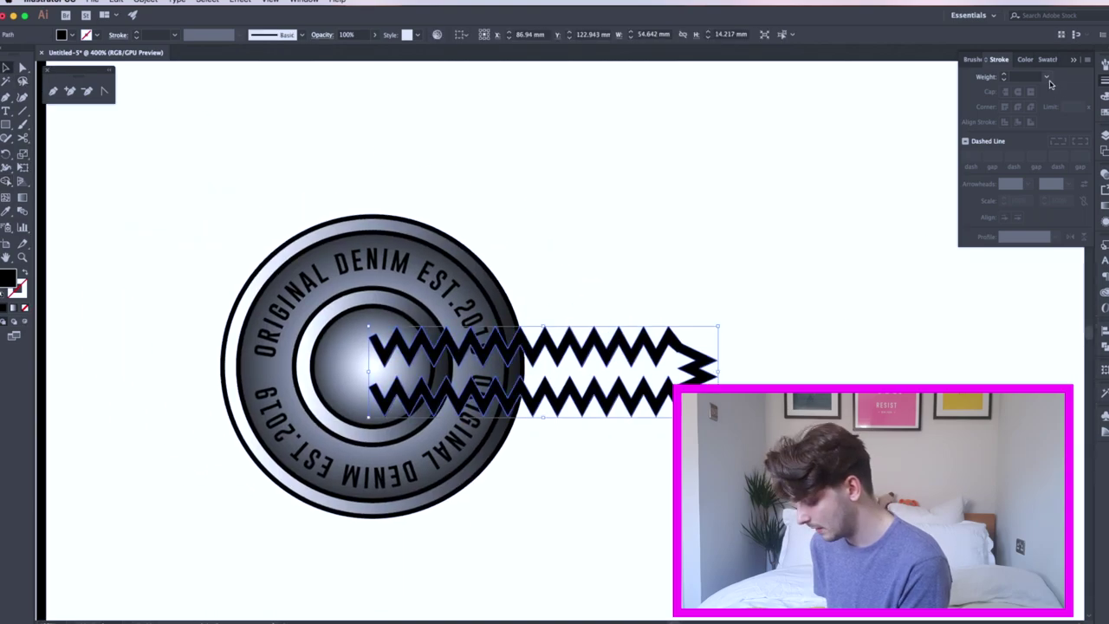
click(1047, 78)
drag(369, 373, 417, 373)
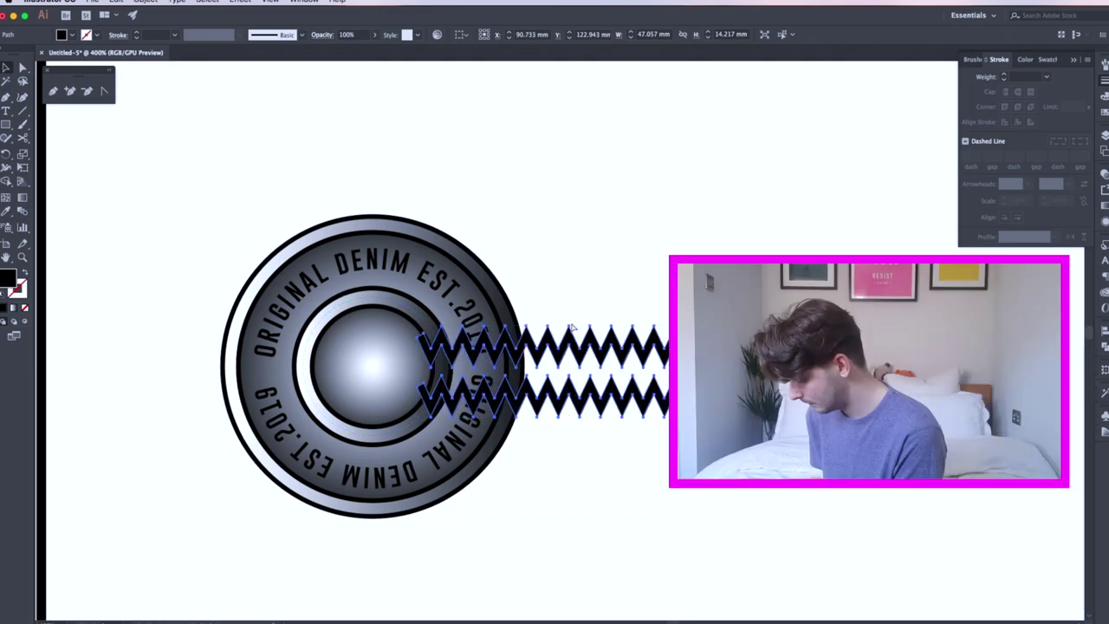
- Send the zigzag shape to the back so it sits behind the whole button, and deselect it
key(super+bracketleft)
key(super+bracketleft)
key(super+bracketleft)
right_click(548, 350)
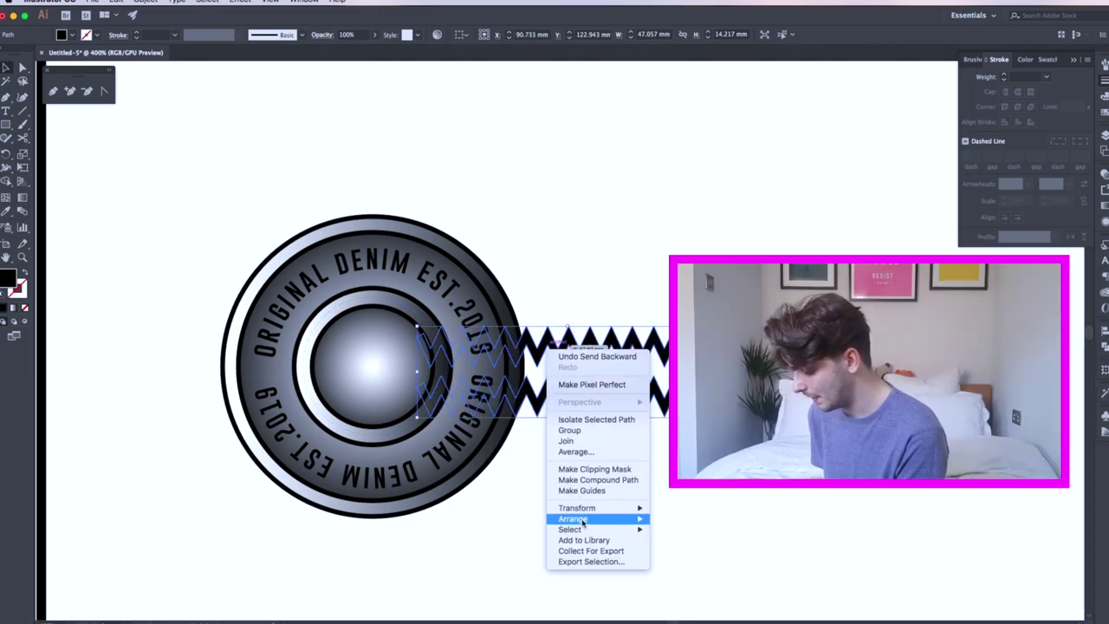
mouse_move(569, 515)
click(699, 552)
click(561, 225)
- Scale the button and zigzag shank to about half size, place them below the aglet, and select the DRAWCORD label
key(super+minus)
key(super+minus)
key(super+minus)
drag(414, 277, 663, 403)
drag(620, 350, 433, 317)
click(524, 212)
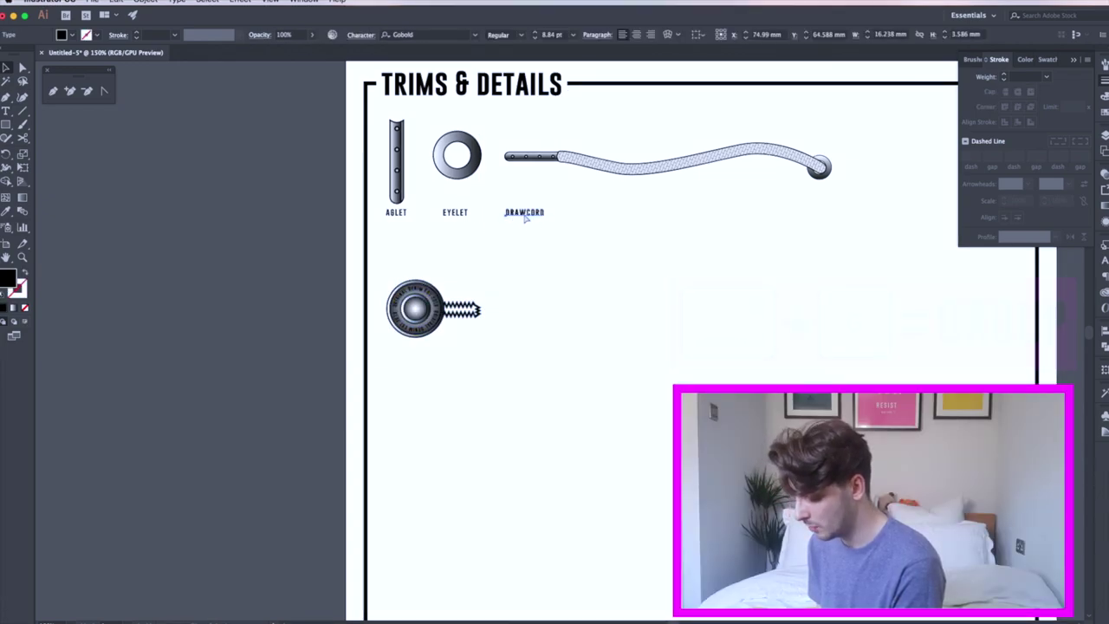
- Duplicate the DRAWCORD label below the metallic button, change its text to DENIM BUTTON, and deselect it
drag(535, 213, 425, 349)
text(t)
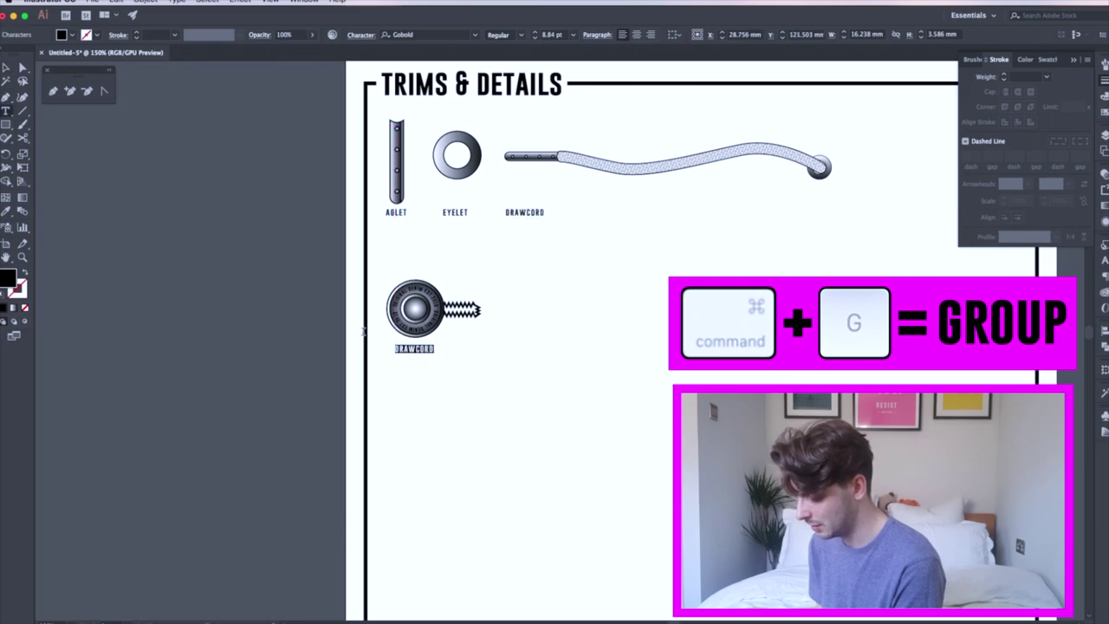
text(DENIM BUTT)
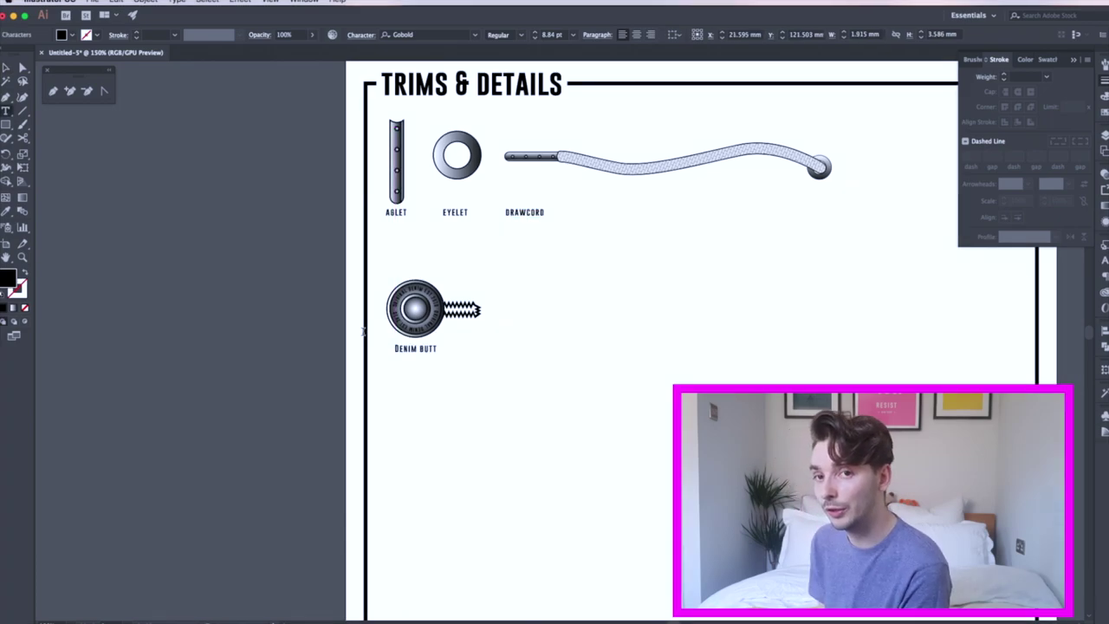
text(ON)
key(Escape)
click(290, 210)
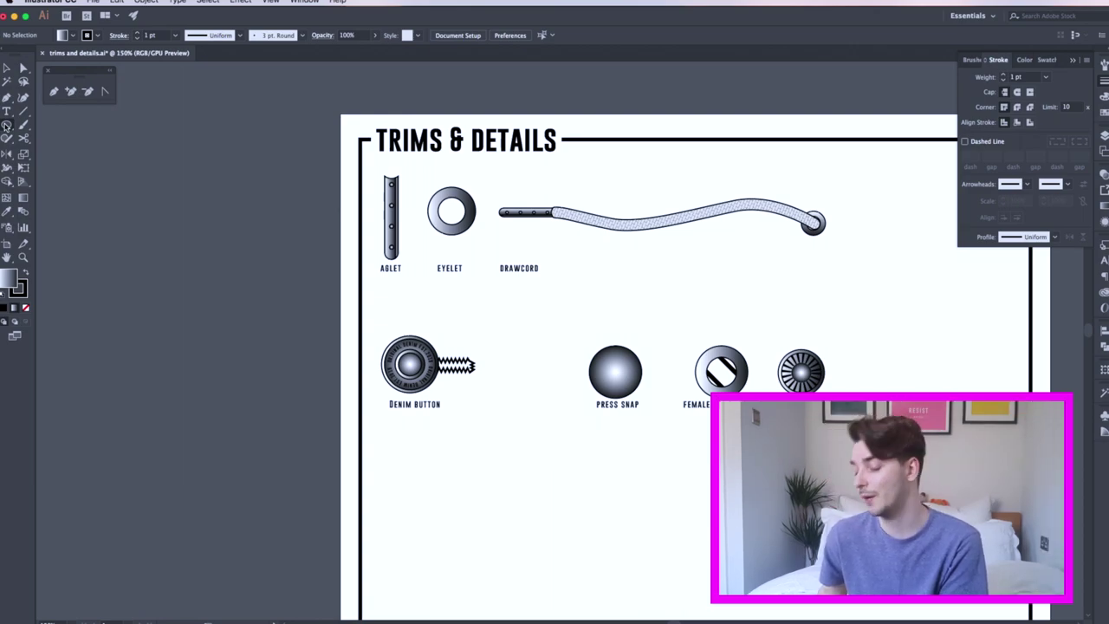
- Draw a circle about 31 mm wide in the empty area below the button row, with white fill and black outline
click(6, 126)
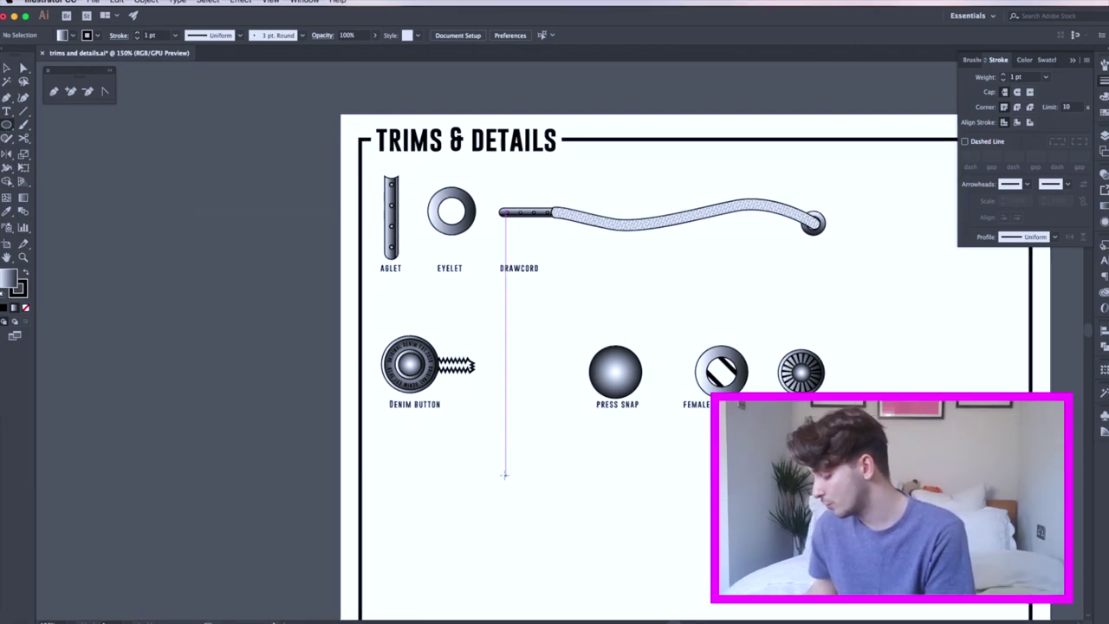
drag(483, 471, 558, 518)
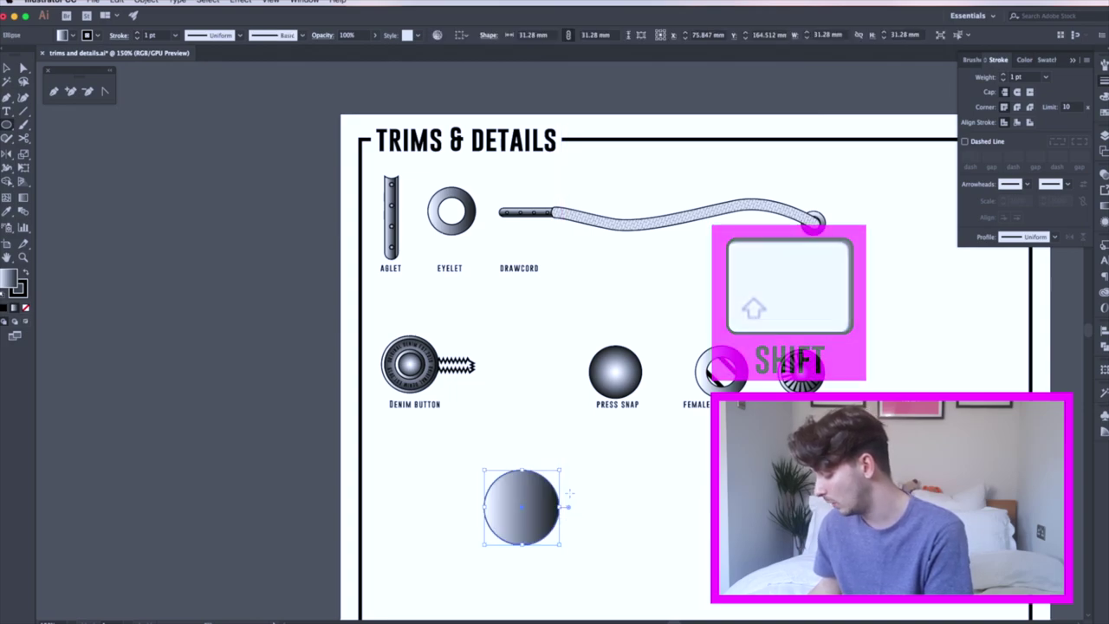
click(4, 297)
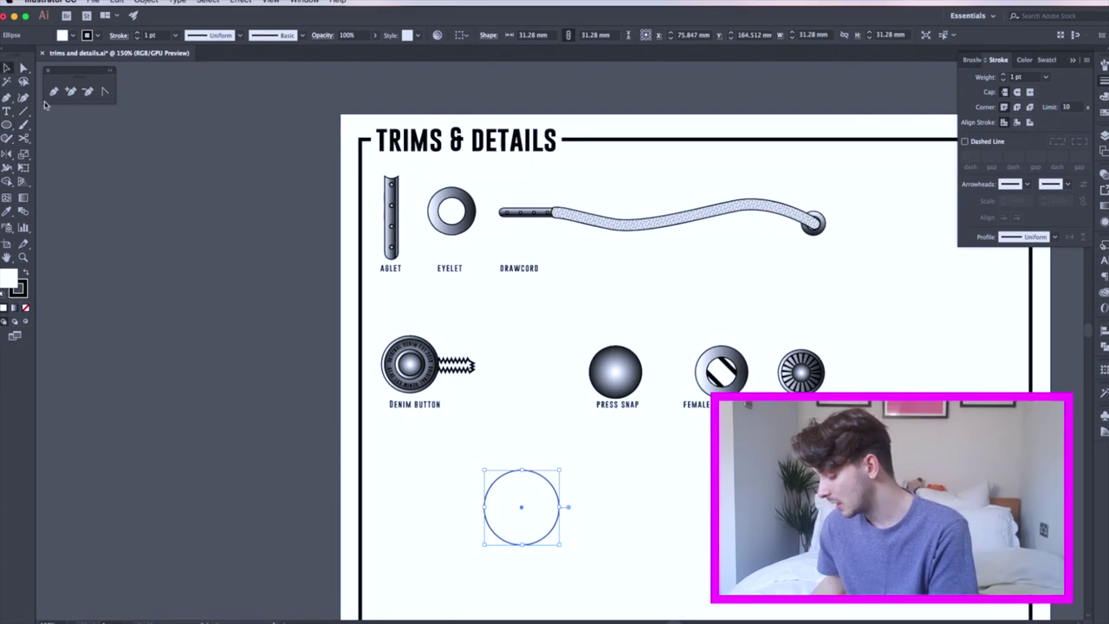
- Duplicate the circle in place and shrink the copy to about 23 mm inside the original
key(super+c)
key(super+f)
drag(522, 468, 523, 480)
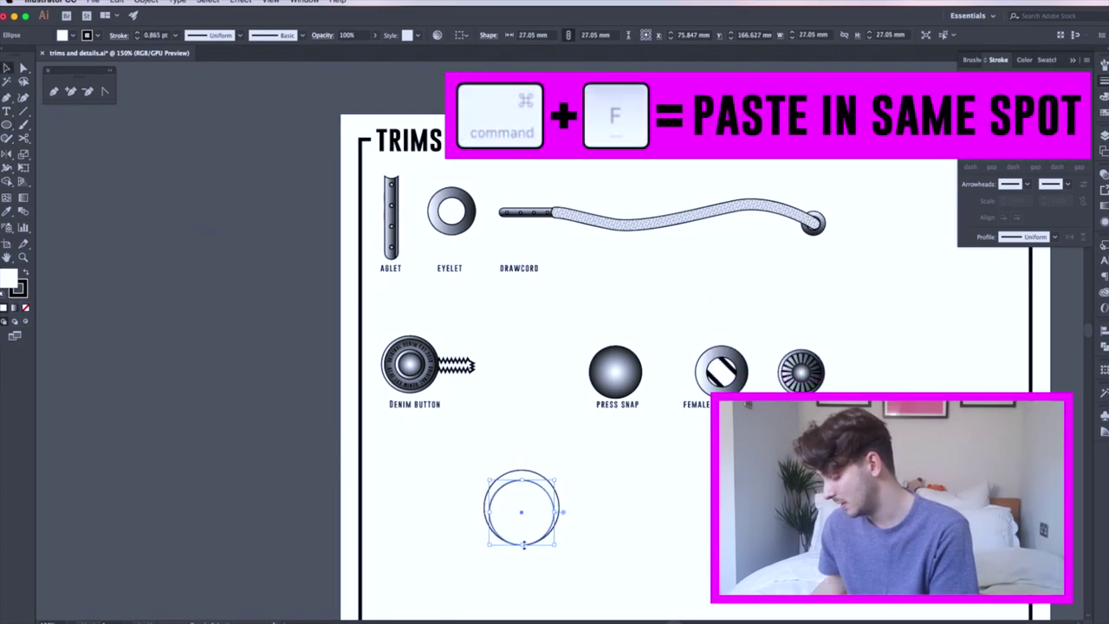
drag(522, 545, 522, 535)
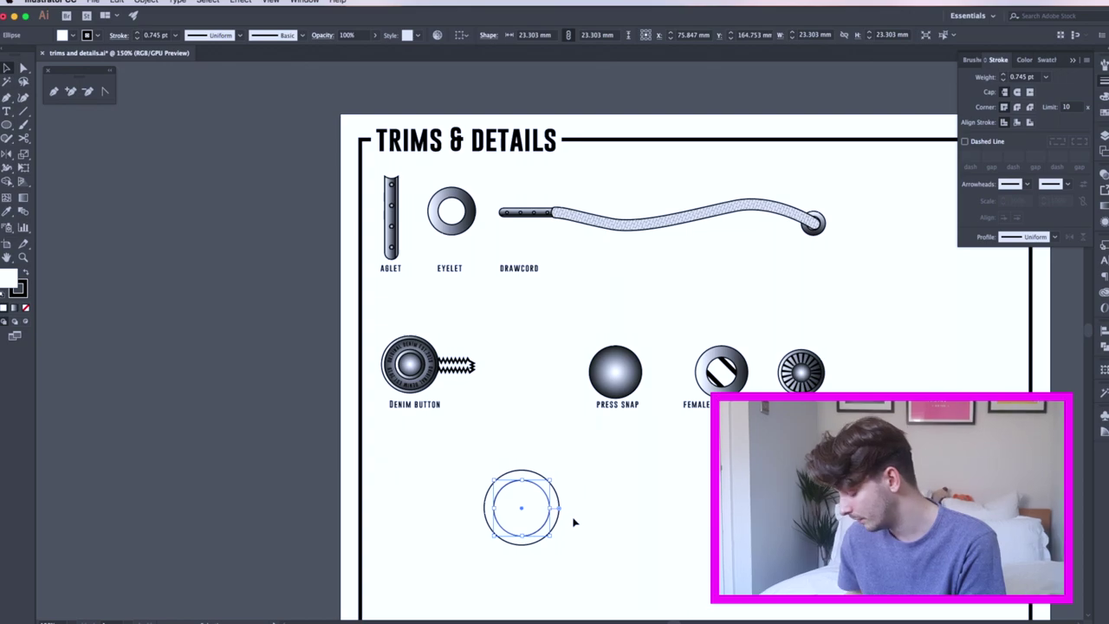
- Make a small circle about 5 mm wide in the upper middle of the inner ring, with black fill and no outline
drag(544, 491, 522, 505)
key(super+equal)
key(super+equal)
key(super+equal)
click(25, 273)
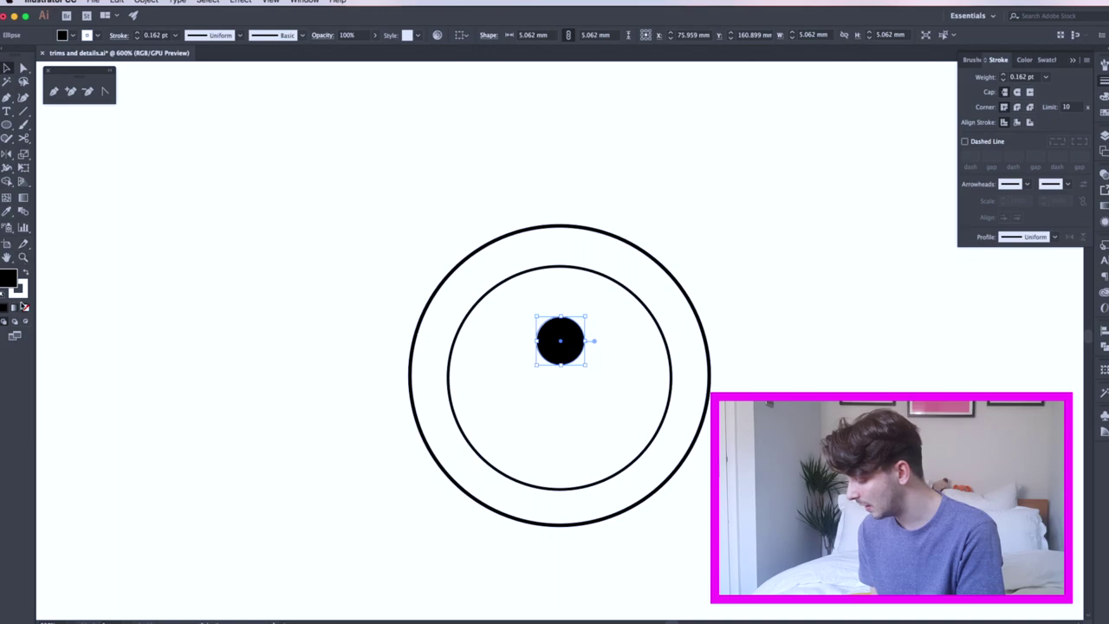
click(19, 290)
click(25, 307)
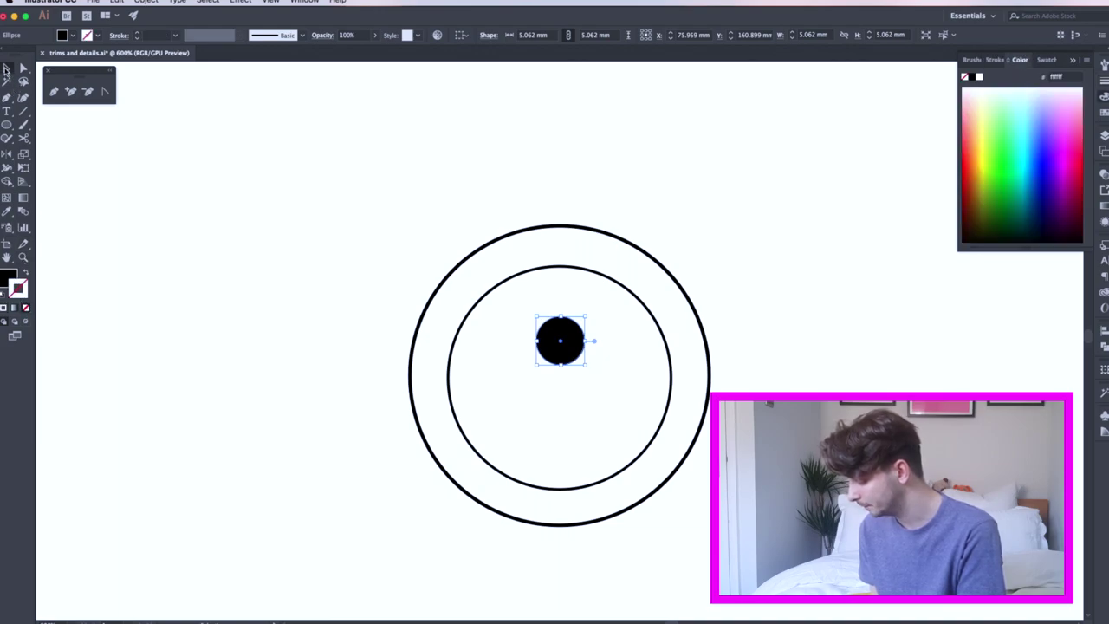
click(146, 143)
- Duplicate the black hole straight below the first one and shrink both holes to about 3.6 mm
click(563, 345)
key(super+c)
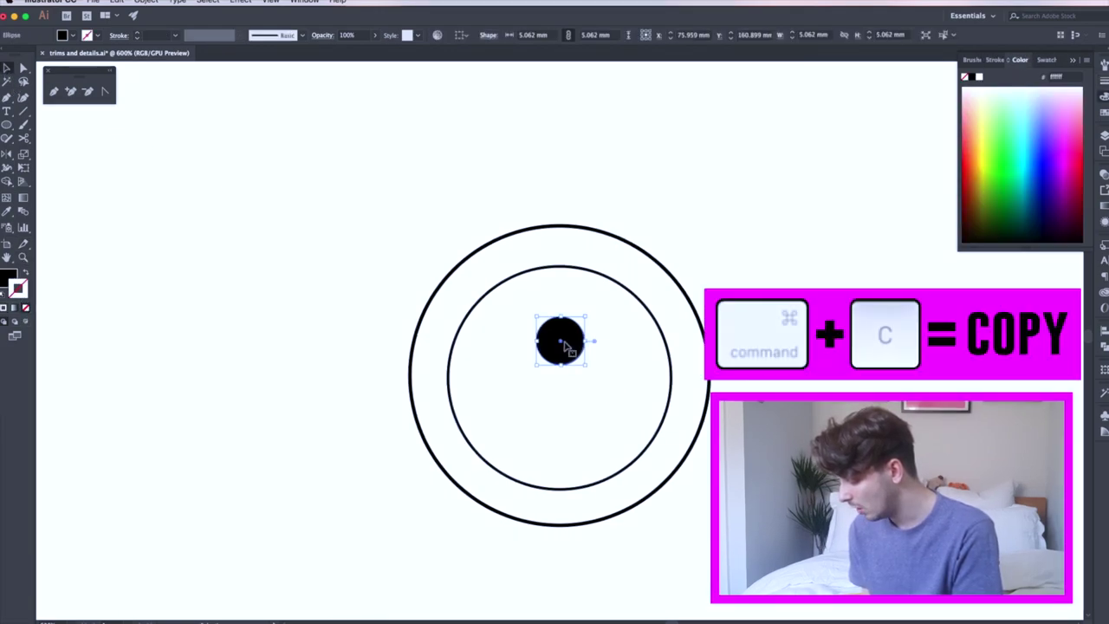
key(super+f)
drag(565, 346, 565, 433)
shift+click(559, 359)
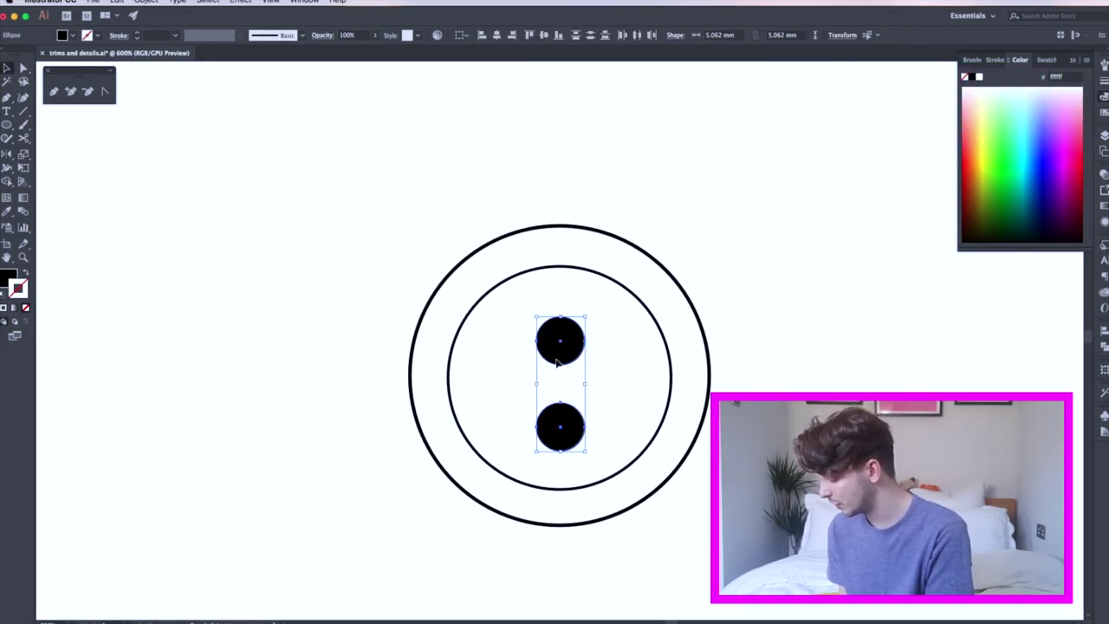
drag(561, 453, 564, 431)
- Duplicate the pair of black holes rotated 90° to form a four-hole cross pattern
click(615, 381)
shift+click(567, 324)
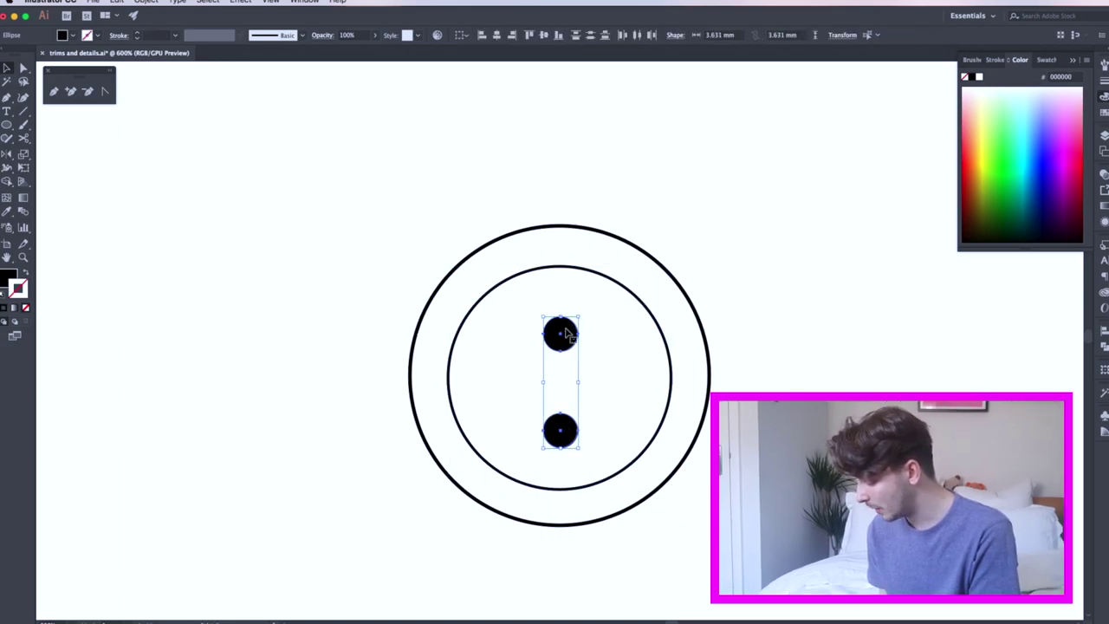
drag(537, 314, 479, 405)
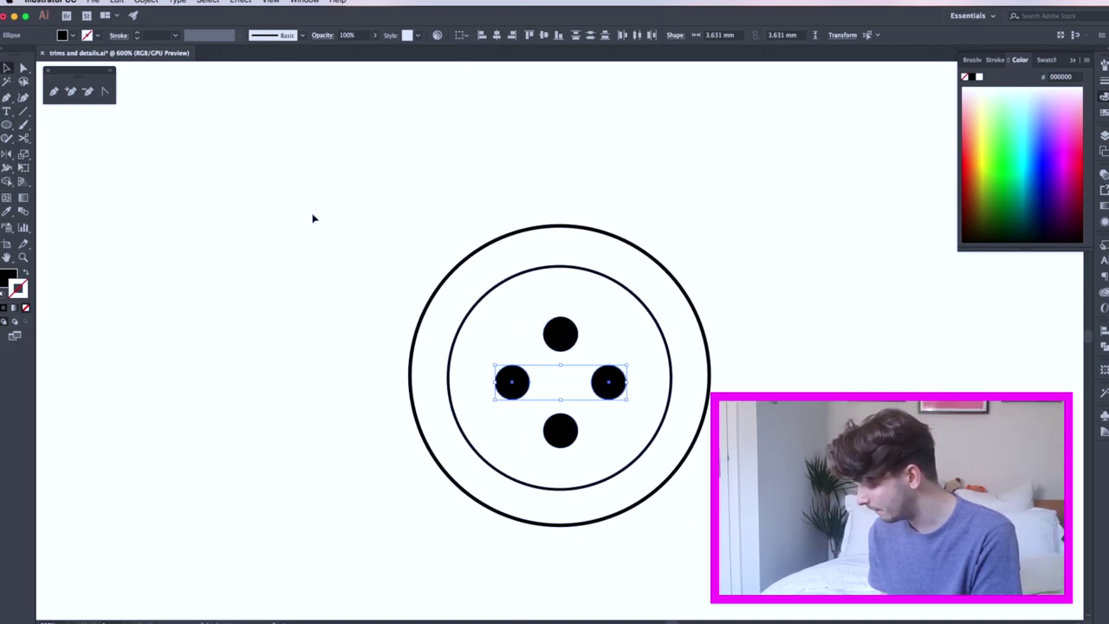
- Draw a straight thread line between the centres of the upper and lower holes, with a 2 pt black stroke and no fill
click(24, 82)
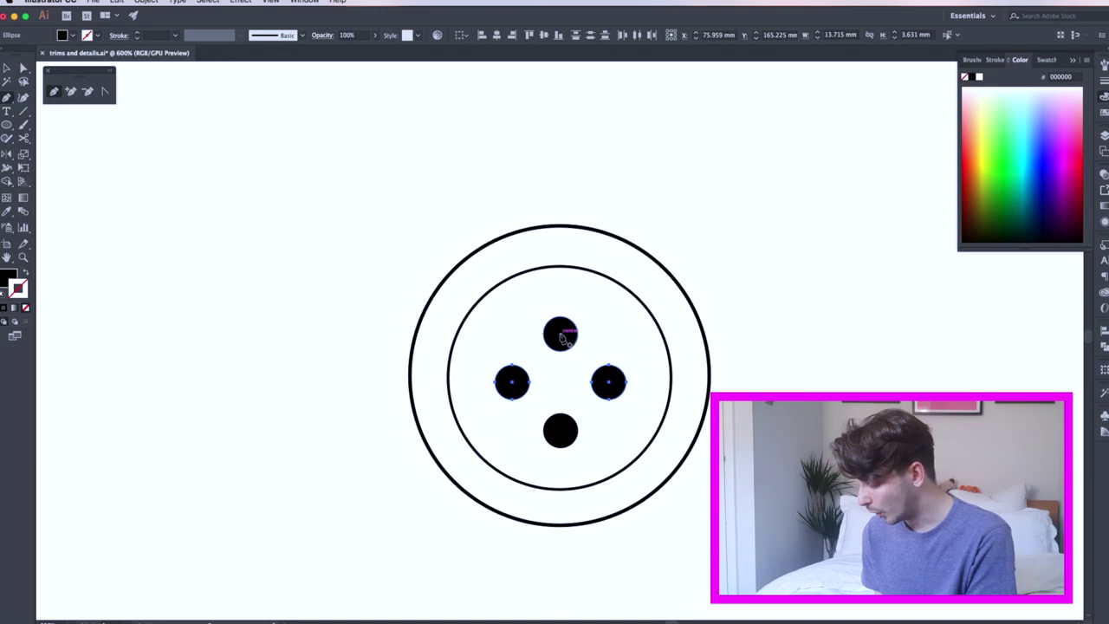
click(561, 335)
click(560, 428)
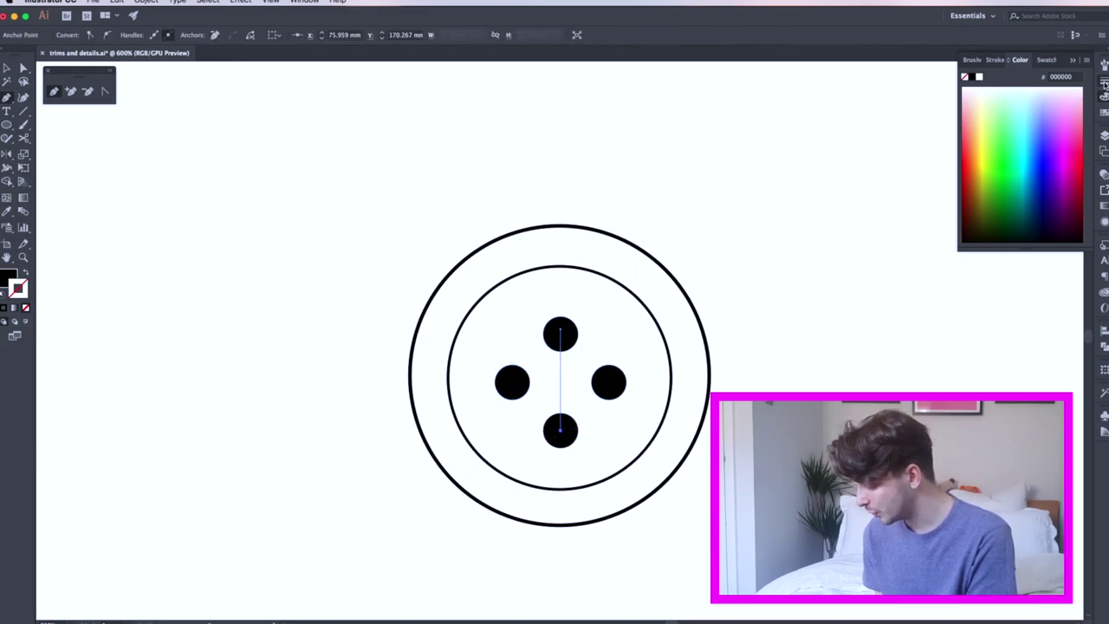
click(1105, 83)
click(1047, 78)
click(1064, 141)
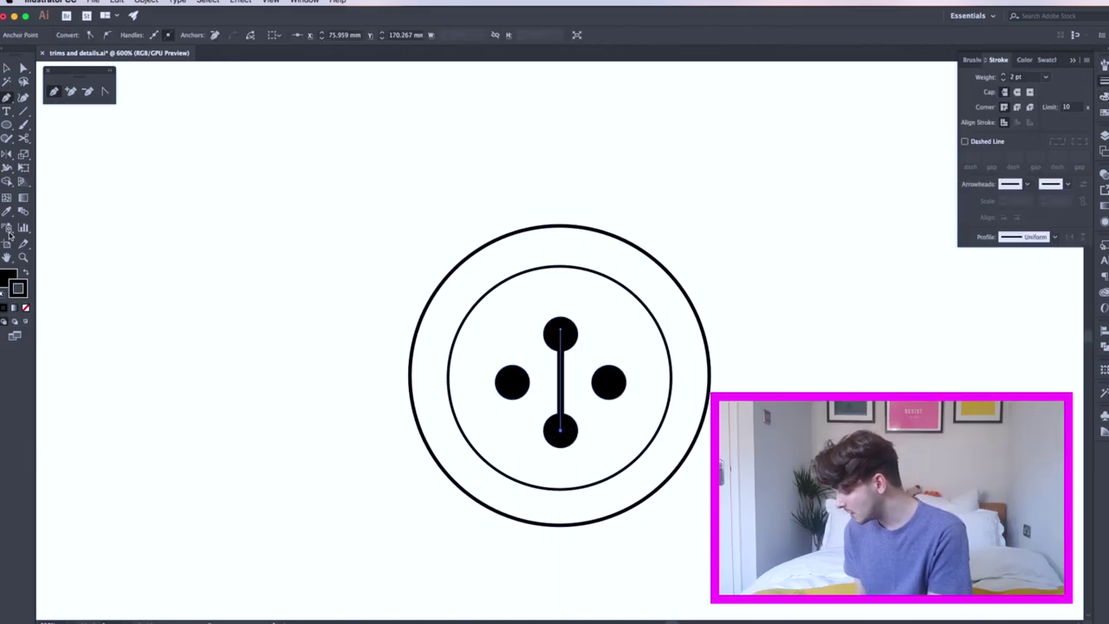
click(5, 277)
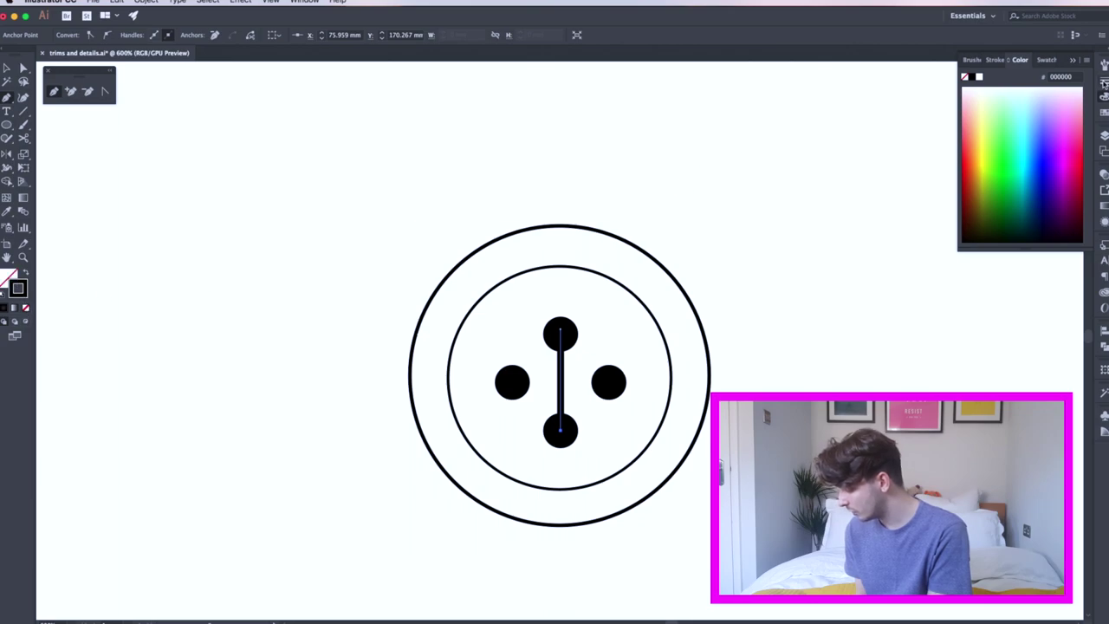
- Set the thread line's stroke weight to 5 pt with round caps
click(1105, 83)
click(1045, 76)
click(1062, 167)
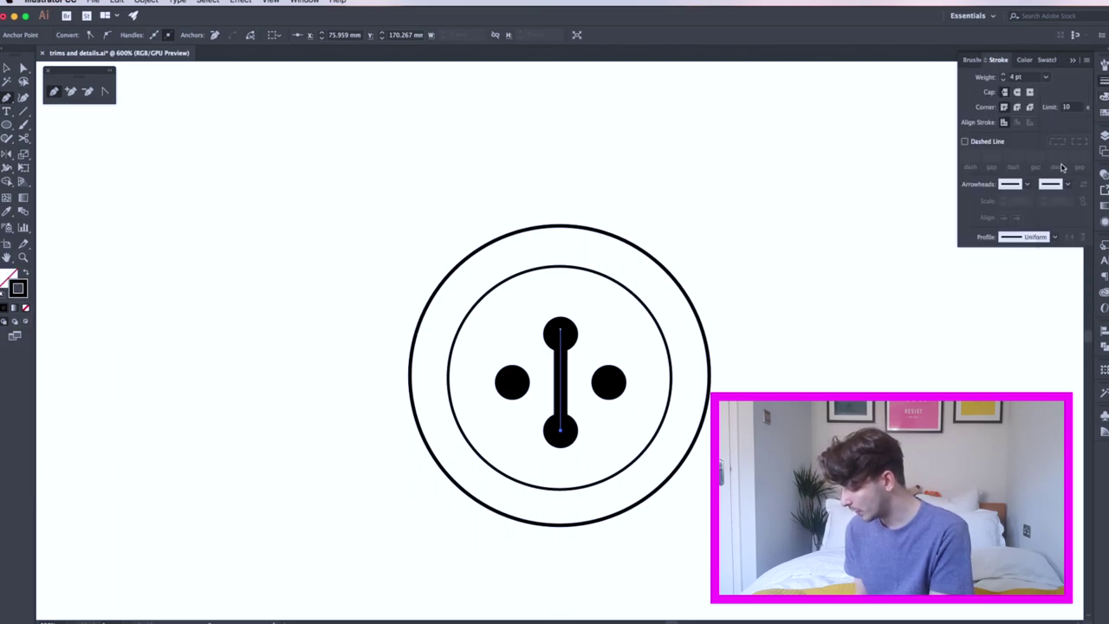
click(1045, 77)
click(1059, 177)
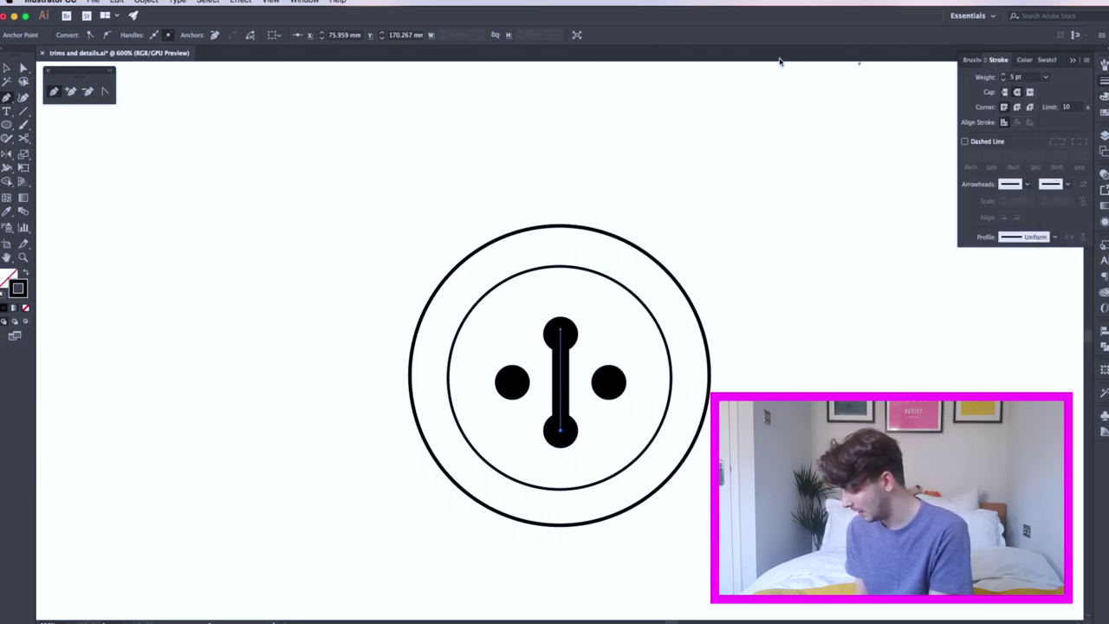
- Convert the thread line to an outlined shape with Outline Stroke and give it a light grey fill and 1 pt black outline
click(145, 1)
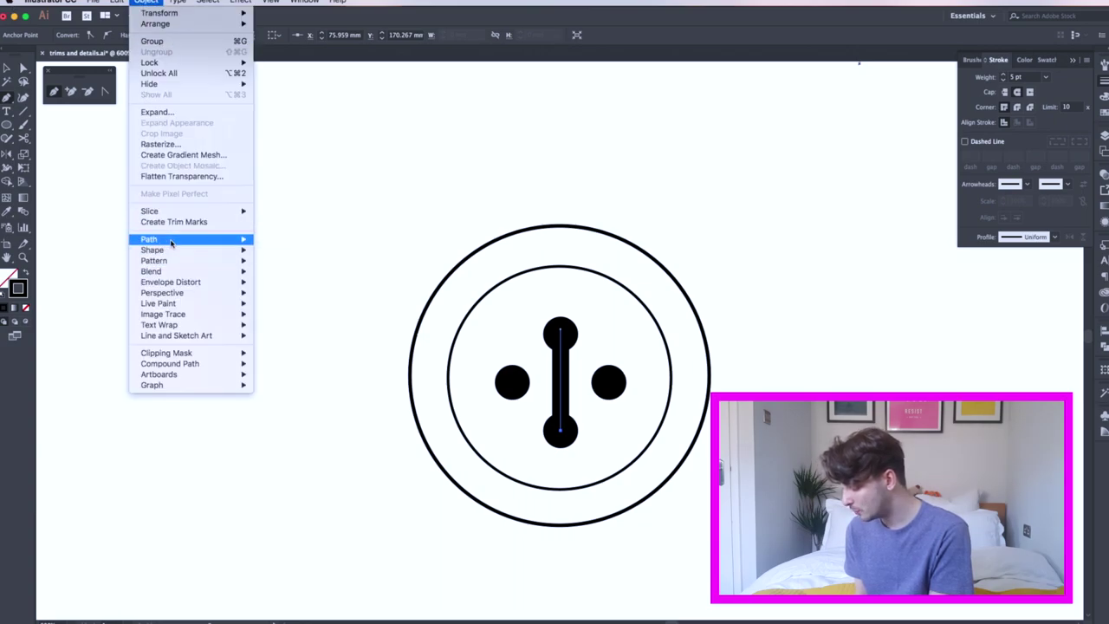
mouse_move(171, 240)
click(282, 268)
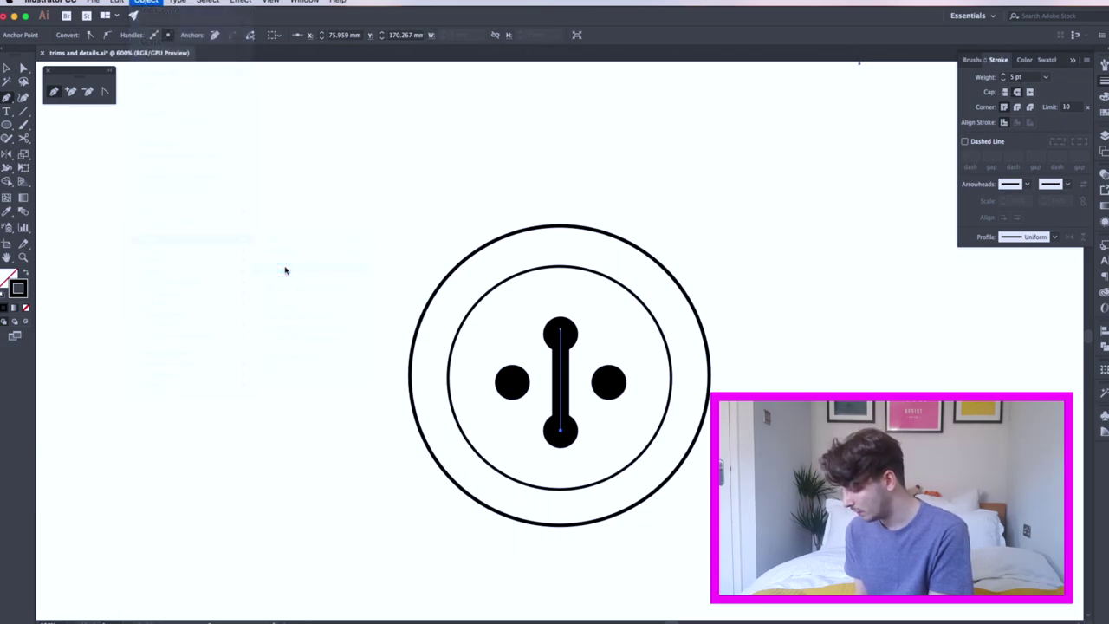
click(1060, 60)
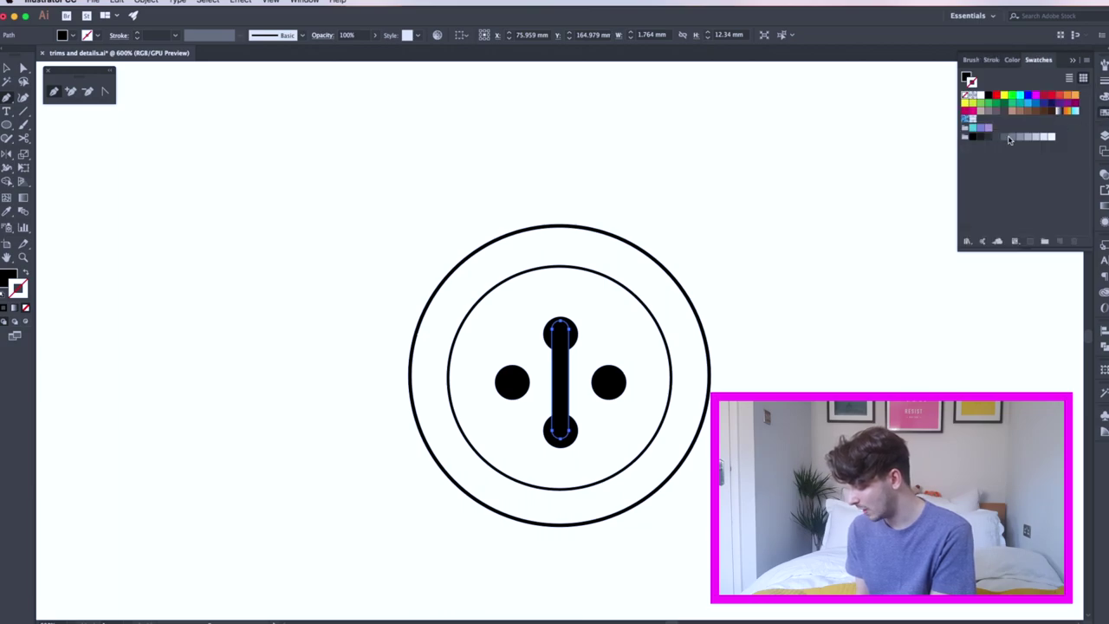
click(1038, 137)
click(27, 272)
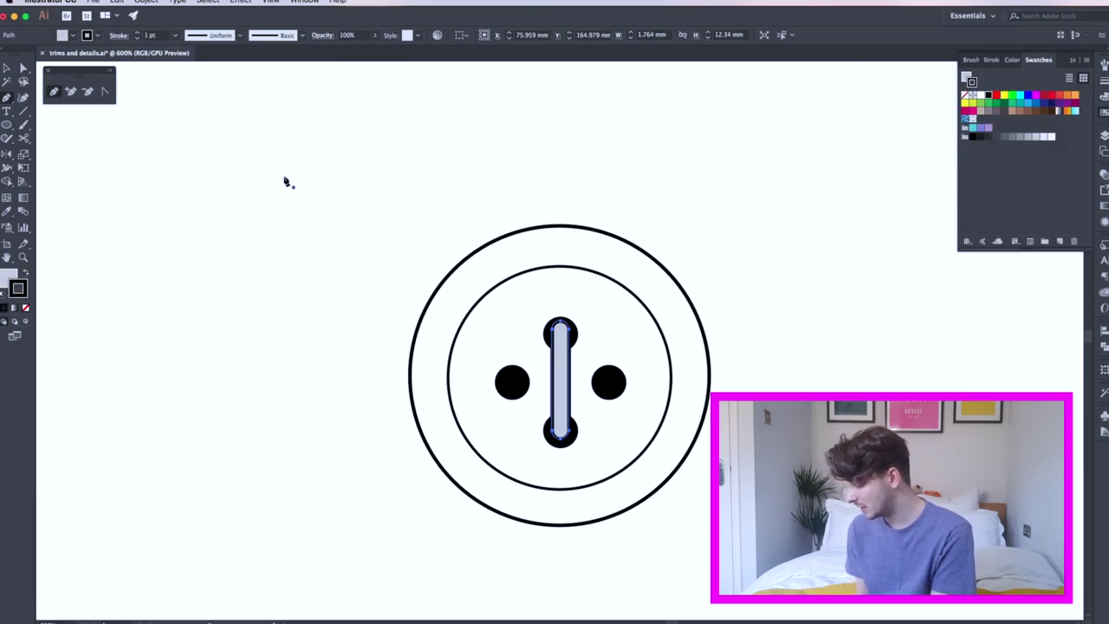
- Duplicate the grey thread in place, rotate the copy 90° to cross between the side holes, and deselect it
key(super+c)
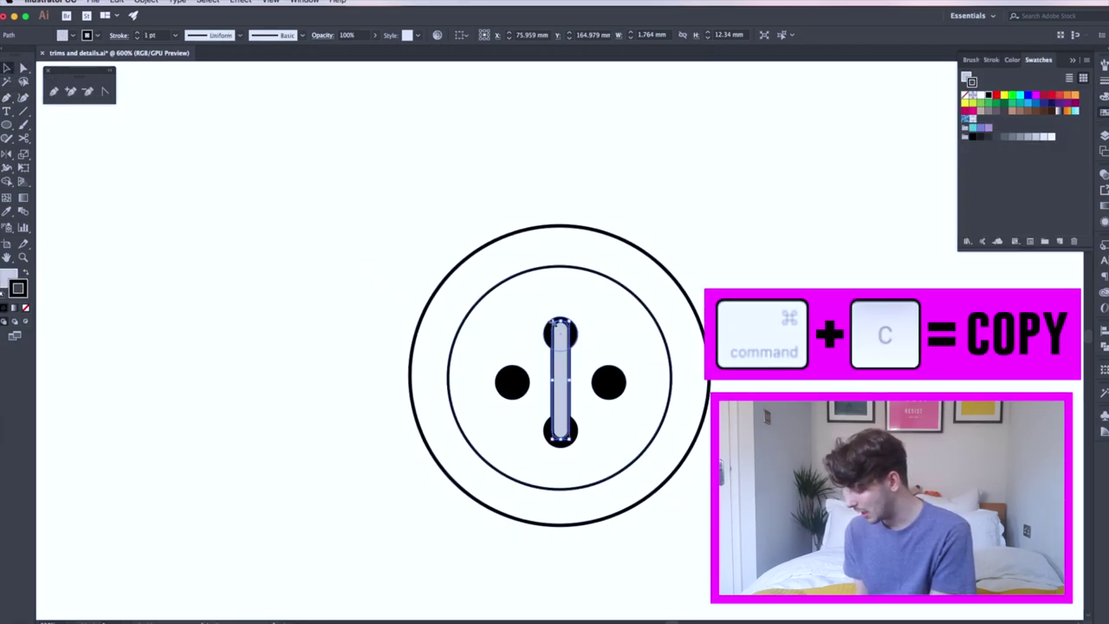
key(super+f)
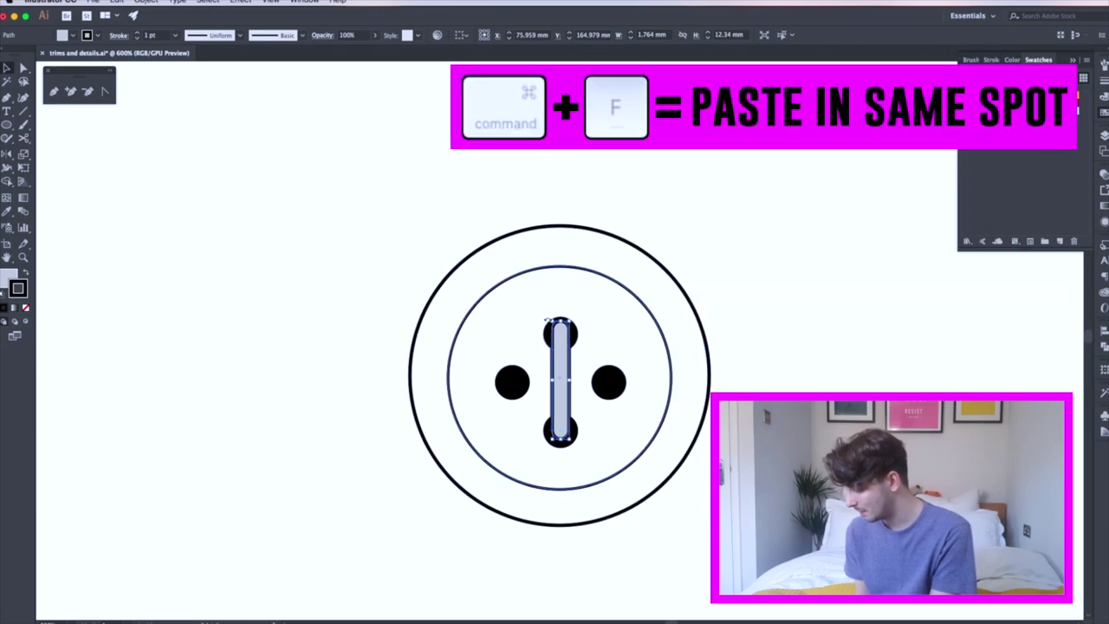
drag(548, 321, 484, 402)
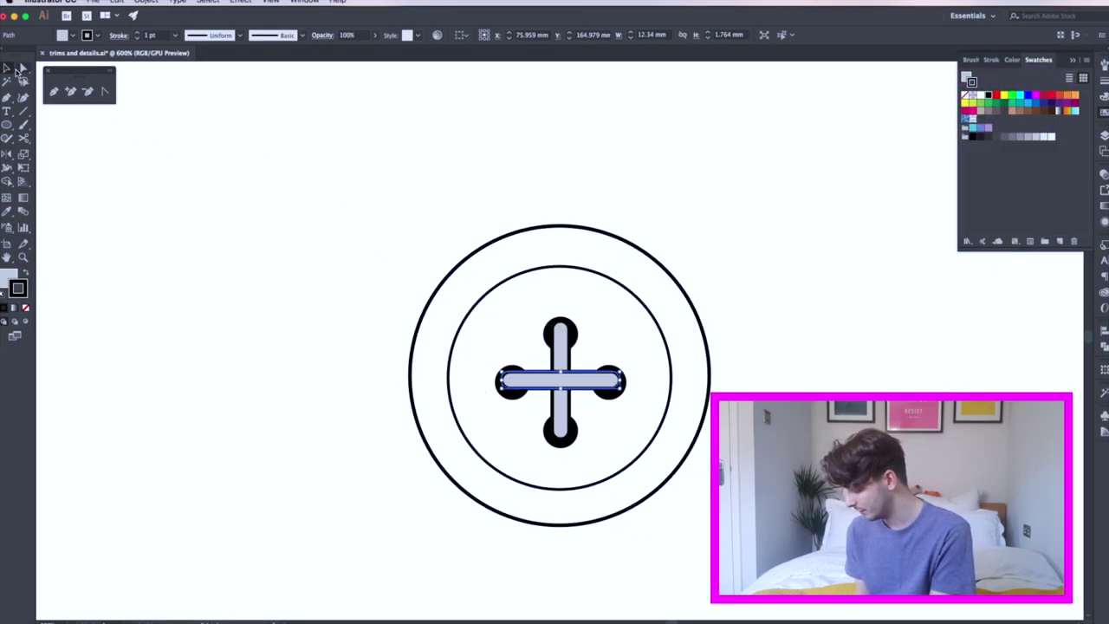
click(189, 174)
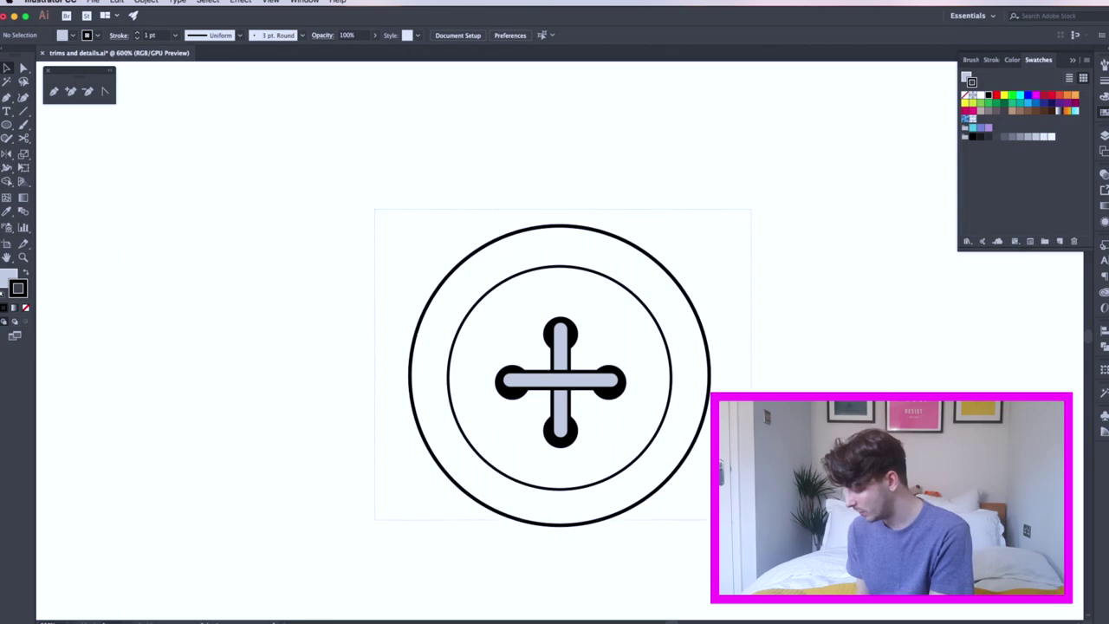
- Rotate the entire four-hole button 45° so the threads form an X
key(super+a)
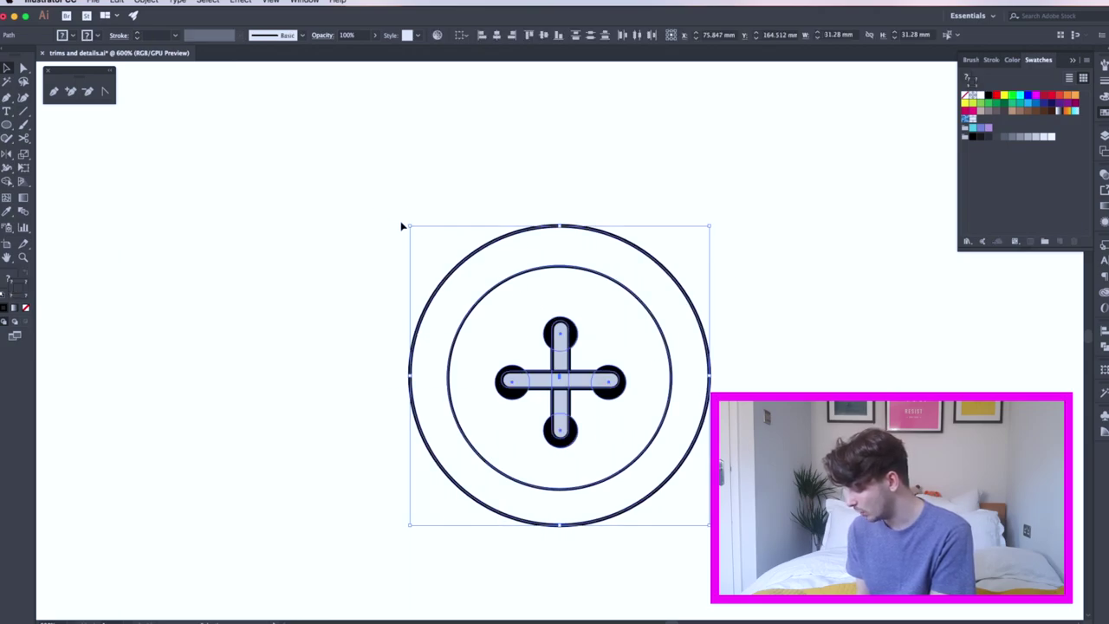
drag(404, 224, 361, 318)
key(super+minus)
key(super+minus)
key(super+minus)
- Copy the denim button's zigzag shank to the right side of the four-hole button and send it to the back
double_click(475, 162)
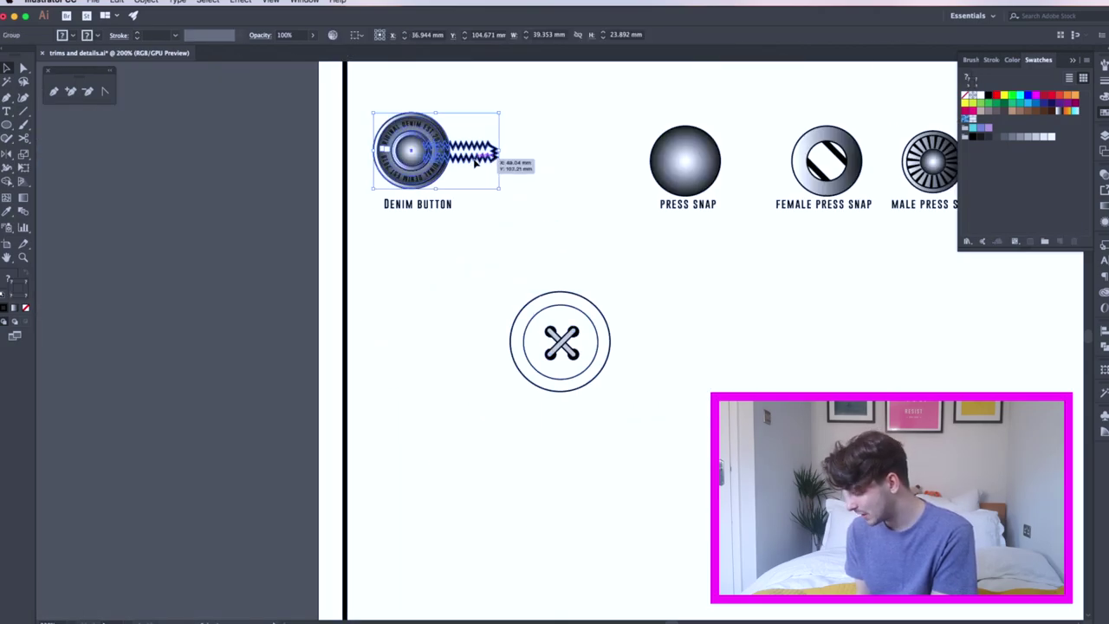
drag(475, 162, 624, 353)
key(super+x)
double_click(636, 344)
key(super+f)
key(super+bracketleft)
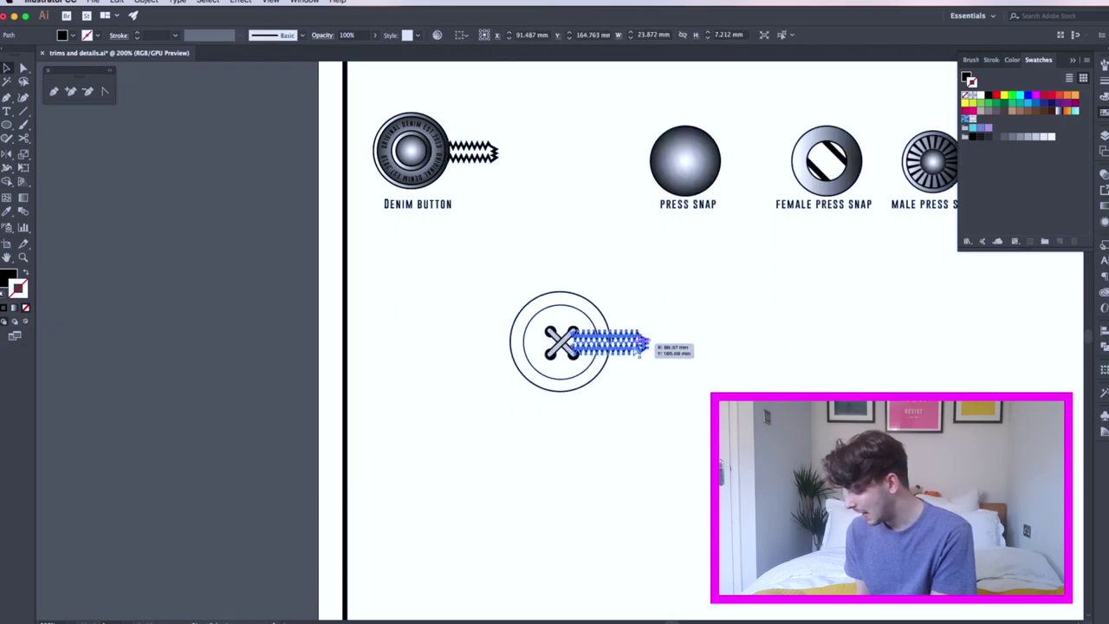
right_click(626, 353)
click(763, 556)
- Group the holes and crossed threads, centre them horizontally and vertically with the button's circles, and deselect everything
click(561, 341)
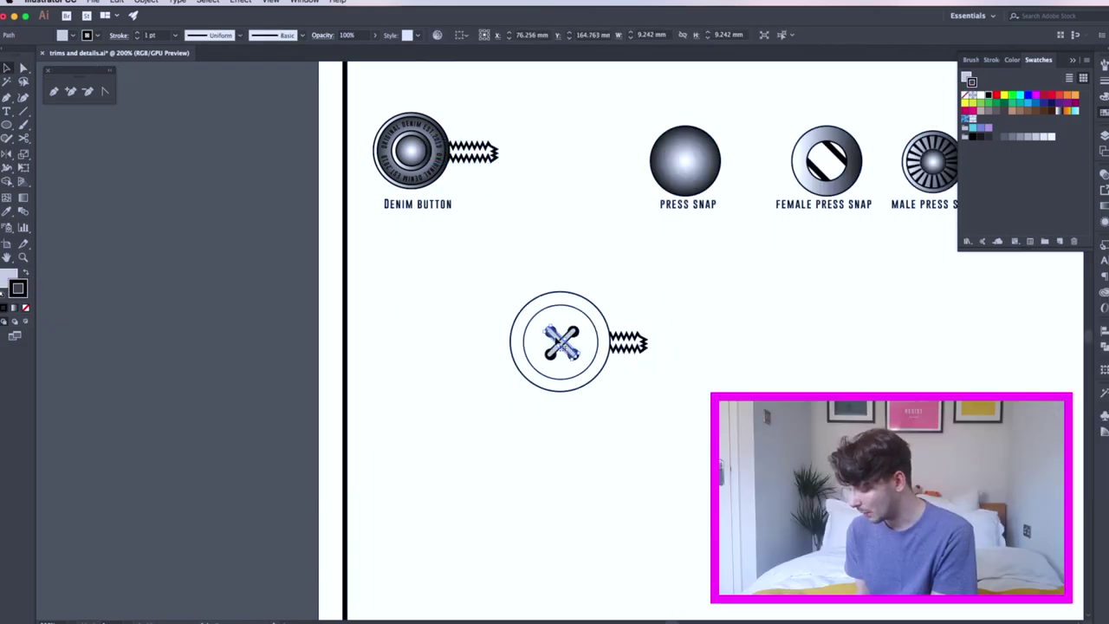
shift+click(589, 364)
shift+click(616, 349)
shift+click(594, 365)
key(super+g)
drag(515, 297, 555, 345)
click(497, 36)
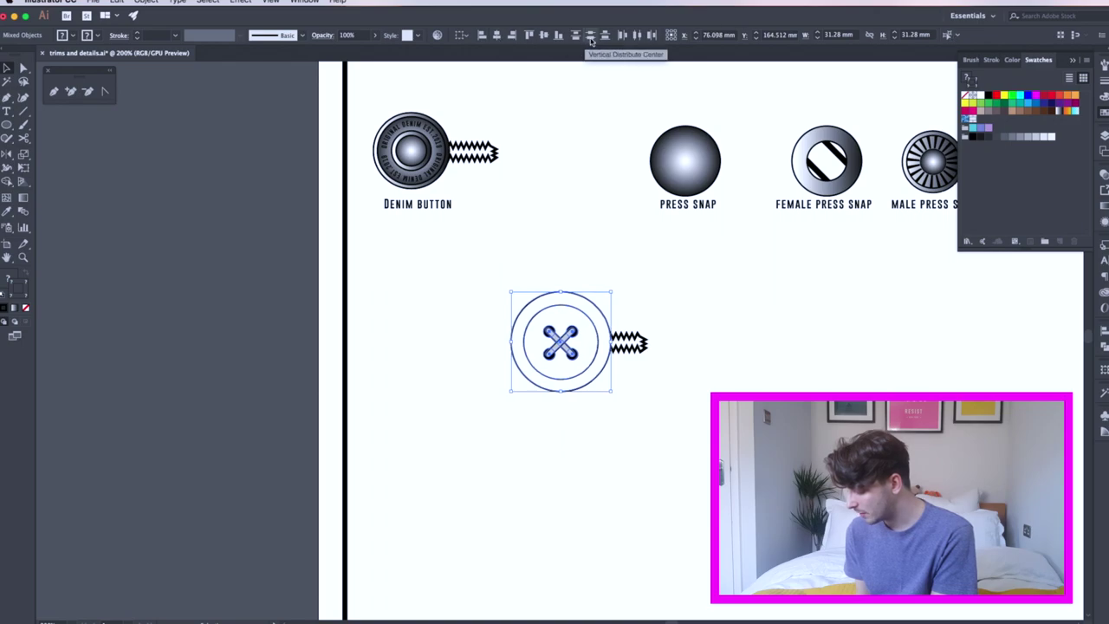
click(544, 36)
click(710, 349)
- Scale the four-hole button and shank to about two thirds size and place them below the DENIM BUTTON label
drag(473, 297, 639, 368)
drag(648, 342, 619, 342)
drag(472, 299, 574, 397)
drag(511, 342, 417, 305)
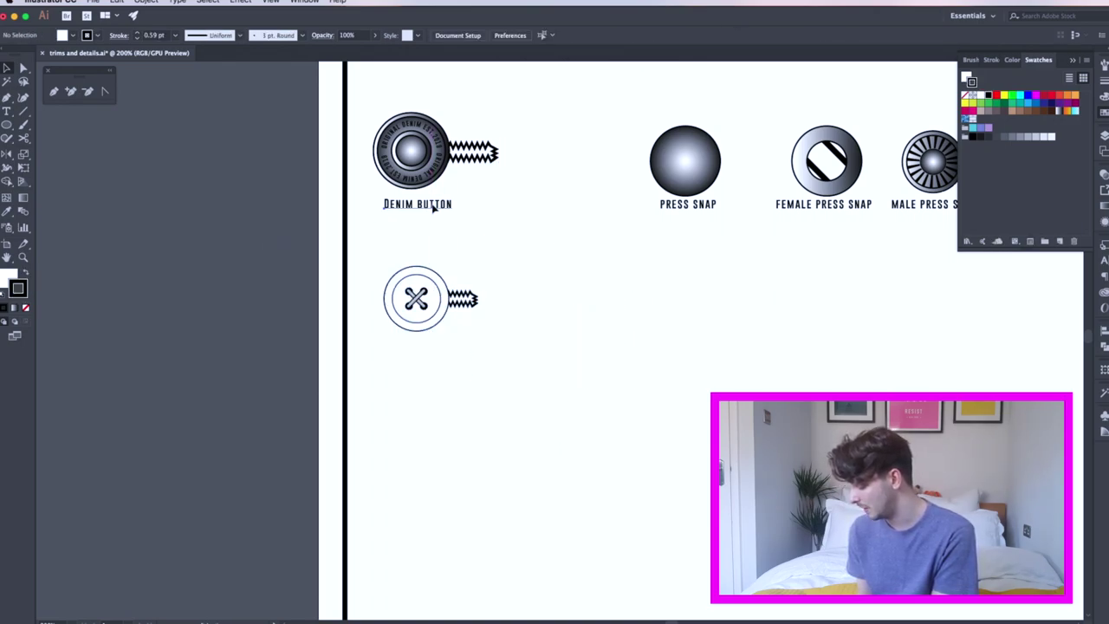
- Duplicate the DENIM BUTTON label below the four-hole button and deselect it
drag(442, 205, 420, 342)
key(Escape)
click(305, 329)
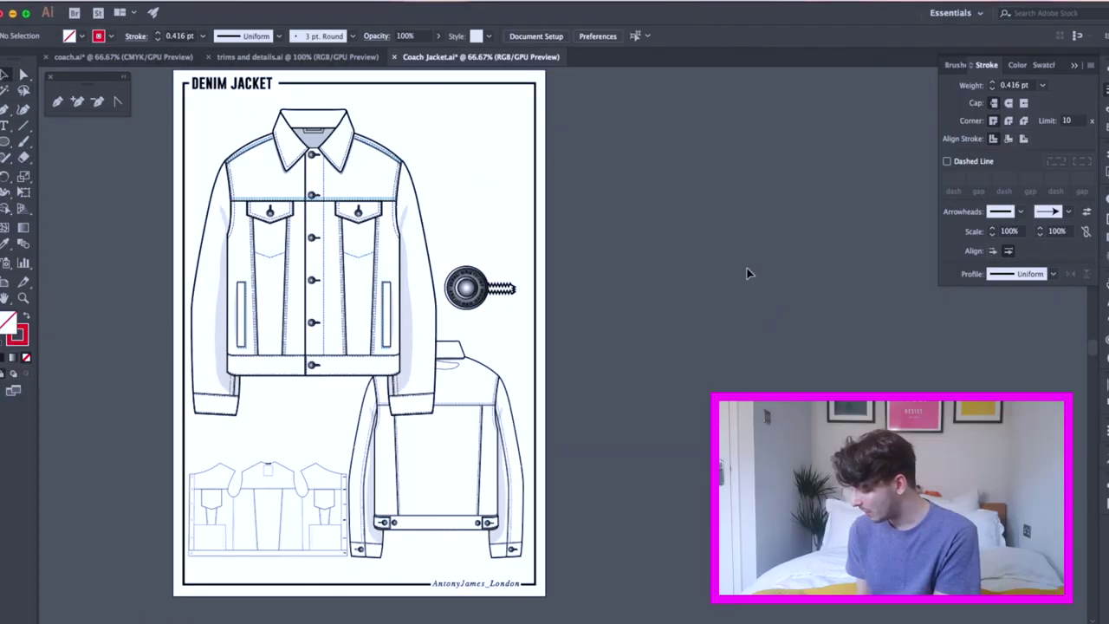
- Examine the metal buttons on the denim jacket's front placket and pocket flaps up close
key(super+equal)
key(super+equal)
key(super+equal)
drag(981, 378, 1023, 460)
drag(517, 97, 487, 378)
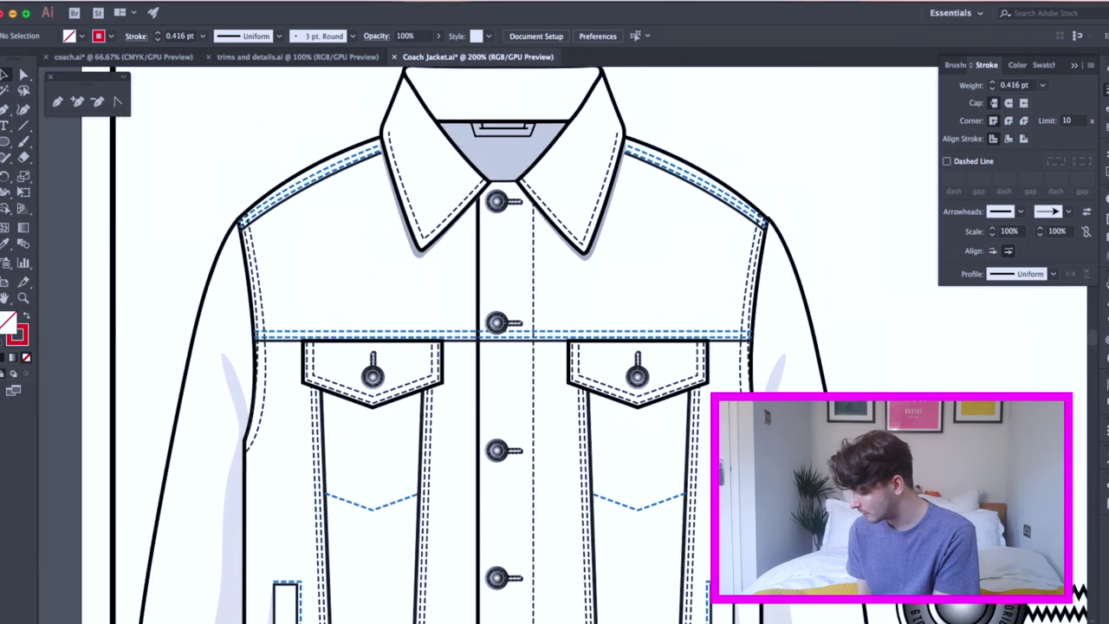
drag(823, 554, 685, 130)
drag(829, 554, 691, 131)
drag(266, 70, 516, 567)
drag(479, 78, 475, 339)
click(475, 339)
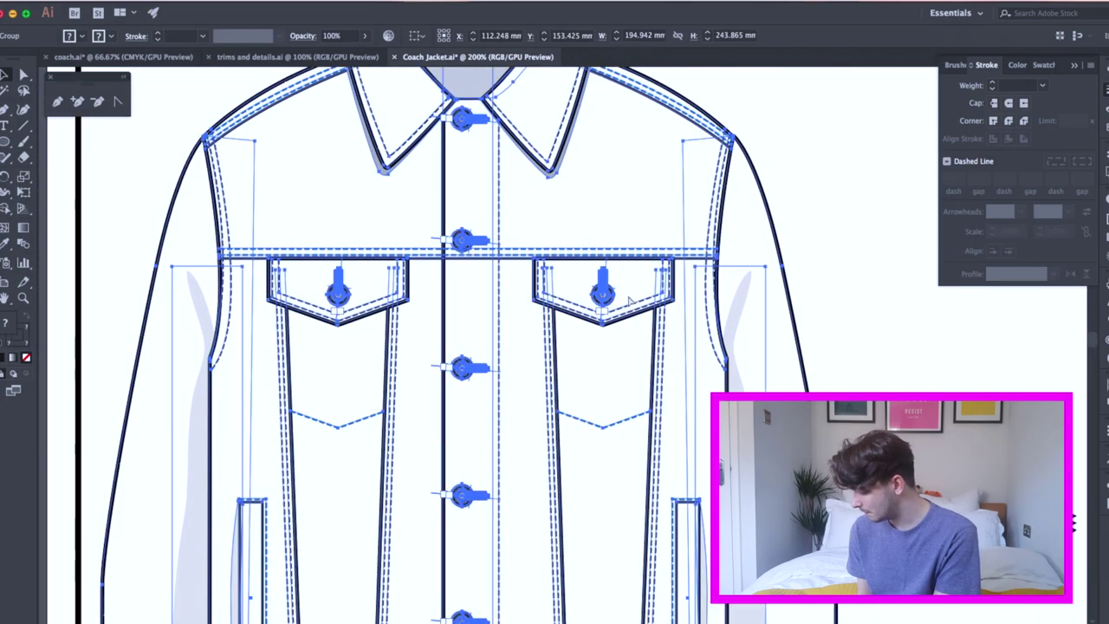
key(super+equal)
key(super+equal)
drag(632, 233, 601, 332)
key(super+equal)
drag(697, 511, 509, 474)
click(1042, 343)
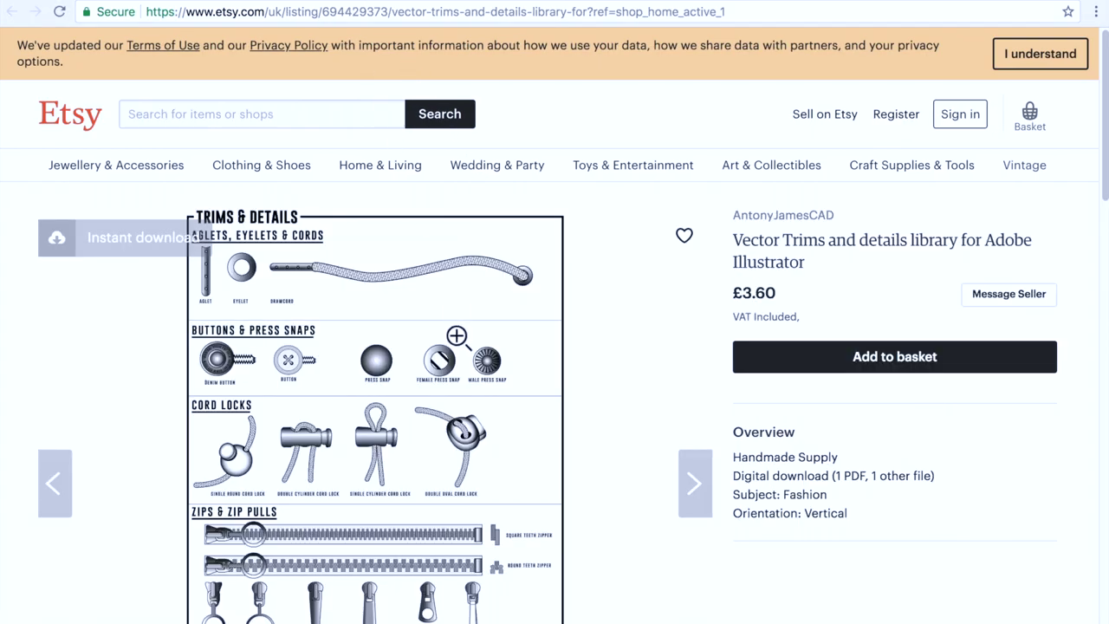
- Look through all preview images of the vector trims and details library listing on Etsy, back to the full-sheet image
scroll(457, 335, down, 3)
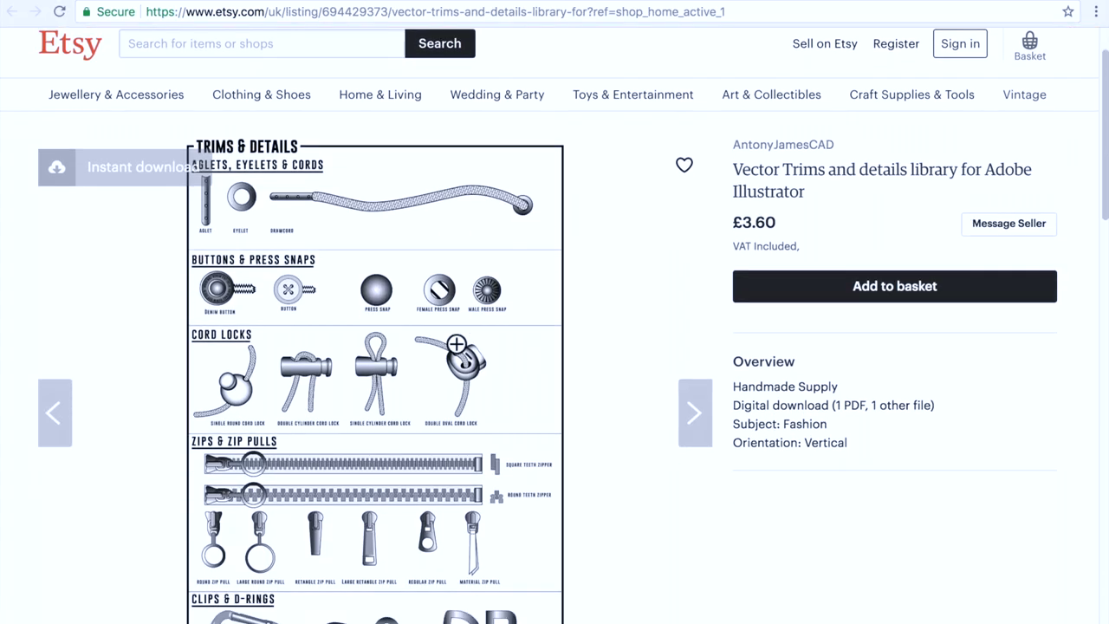
click(697, 364)
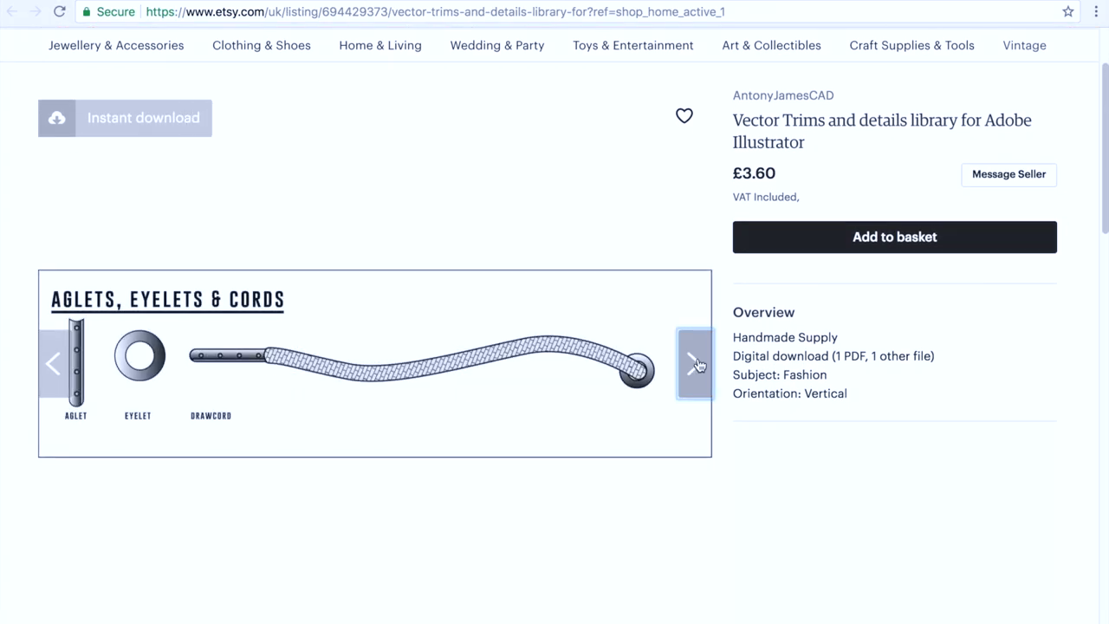
click(697, 364)
click(698, 364)
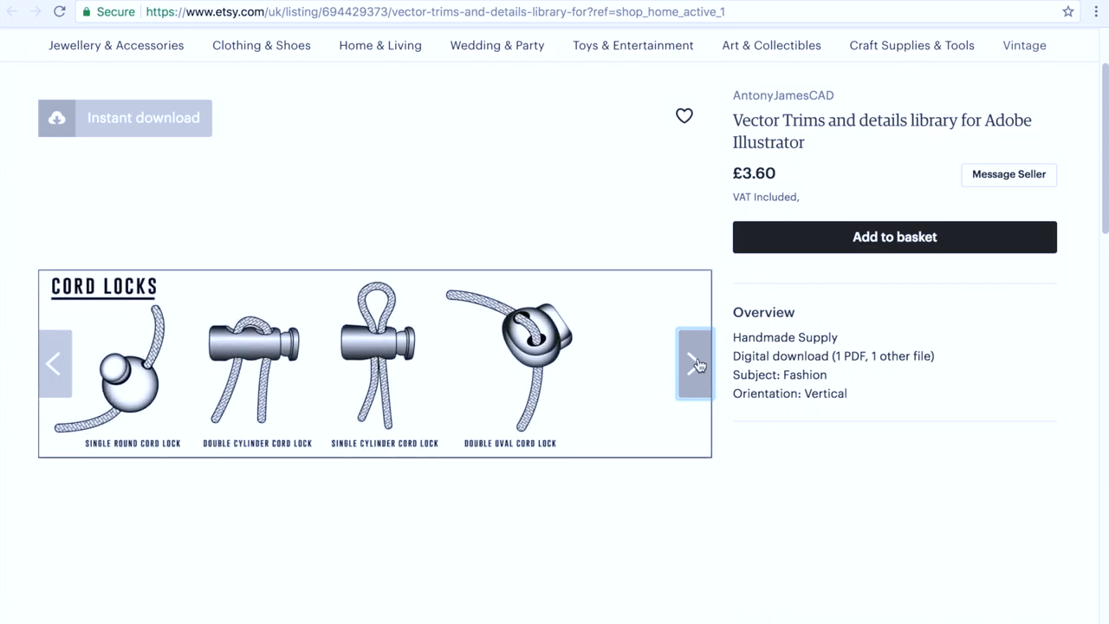
click(697, 364)
click(698, 364)
click(697, 364)
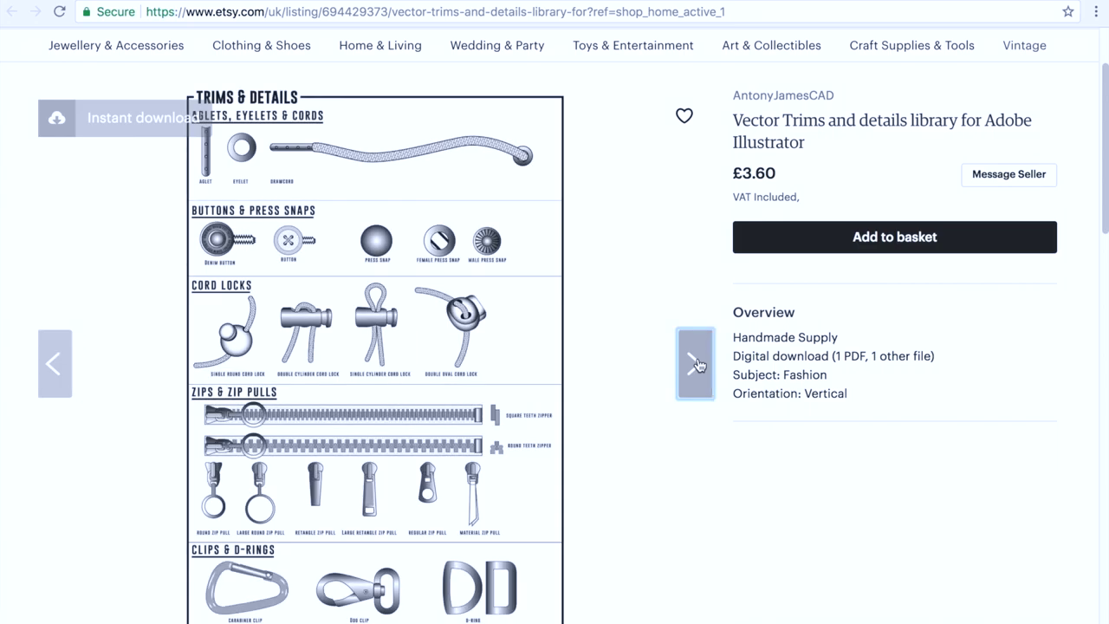